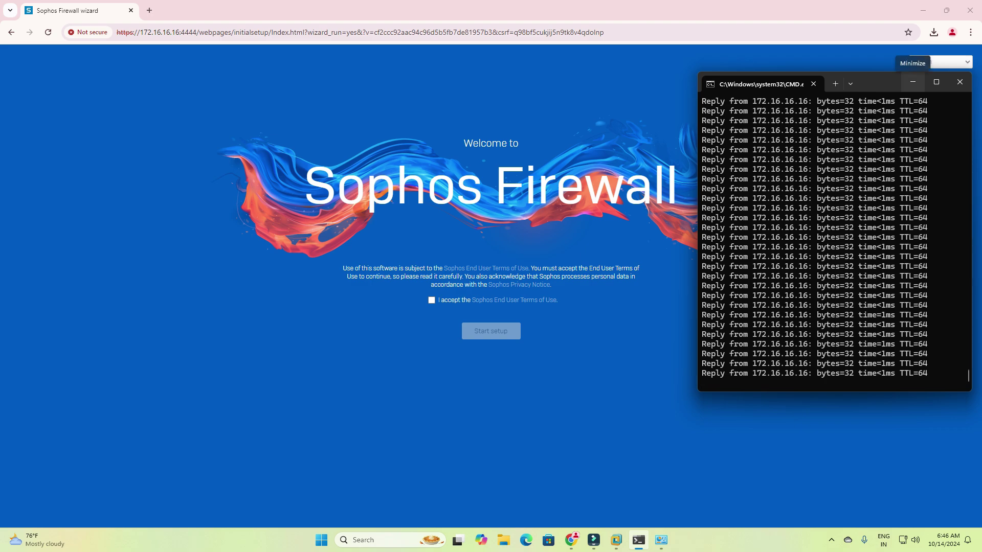
- Minimize the ping terminal, tick 'I accept the Sophos End User Terms of Use', and start setup
click(913, 82)
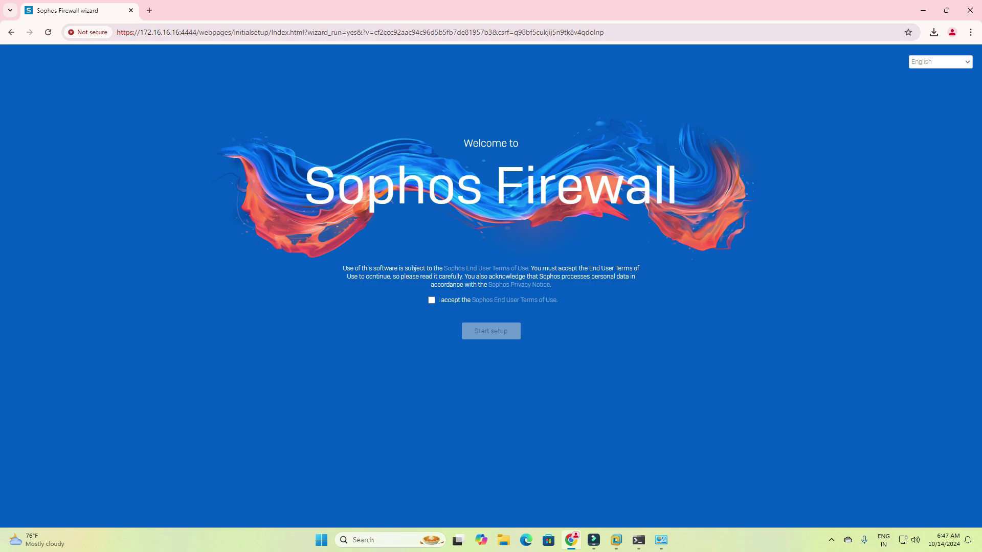
key(space)
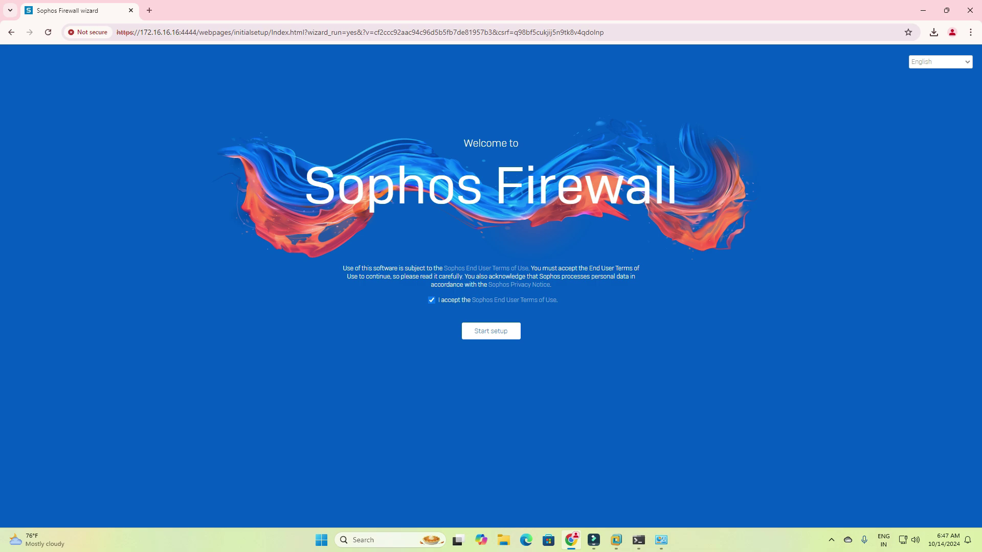
key(Tab)
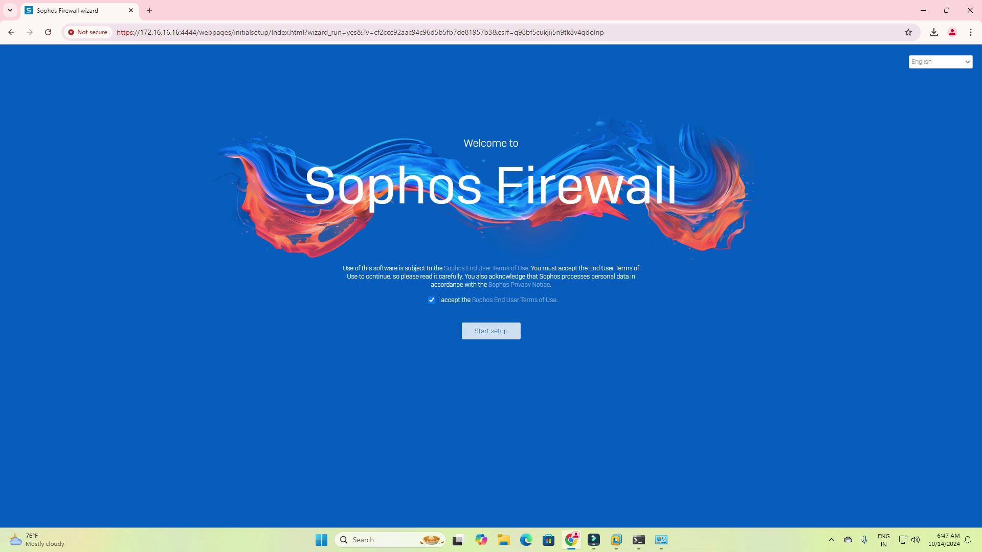
key(Return)
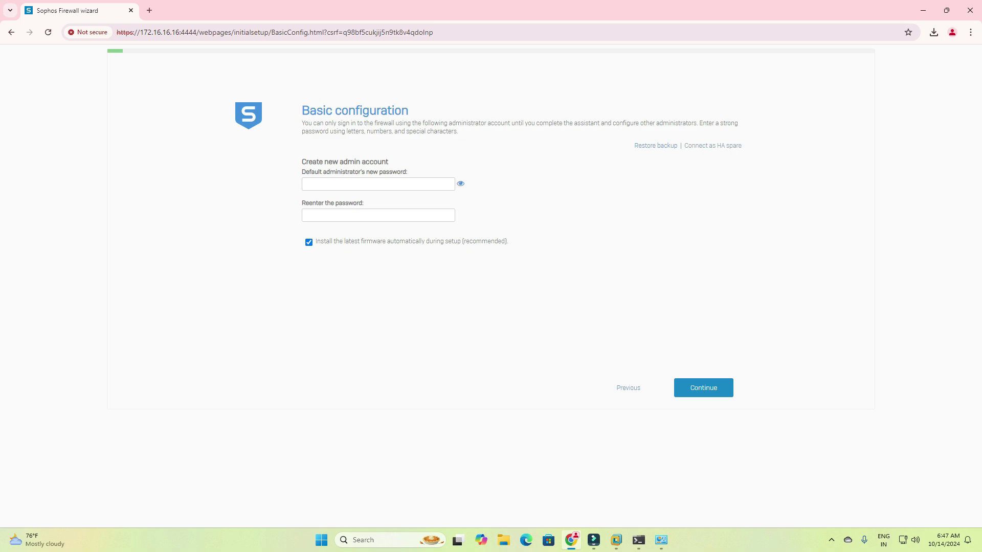
- Enter the new administrator password in both password fields and continue
click(378, 184)
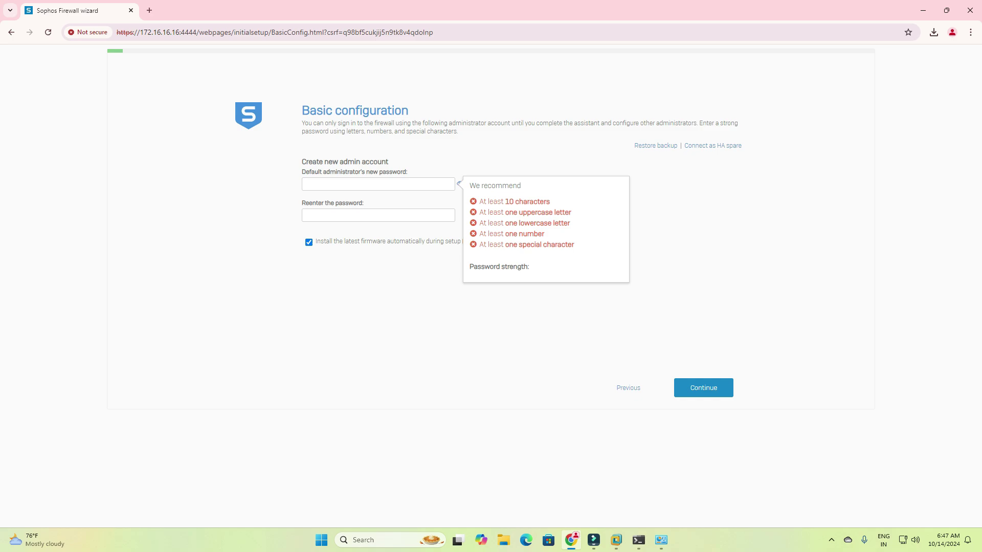
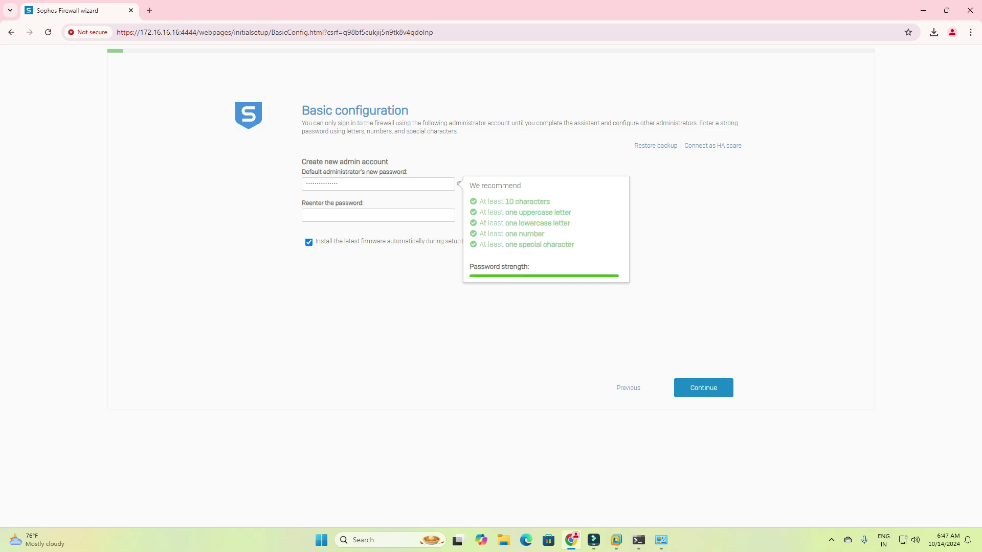
click(378, 215)
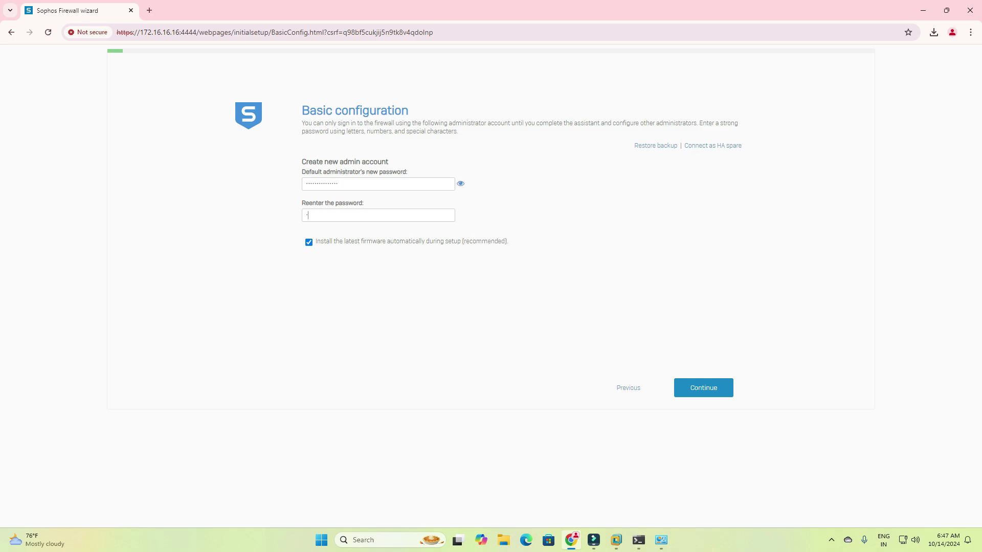
key(Return)
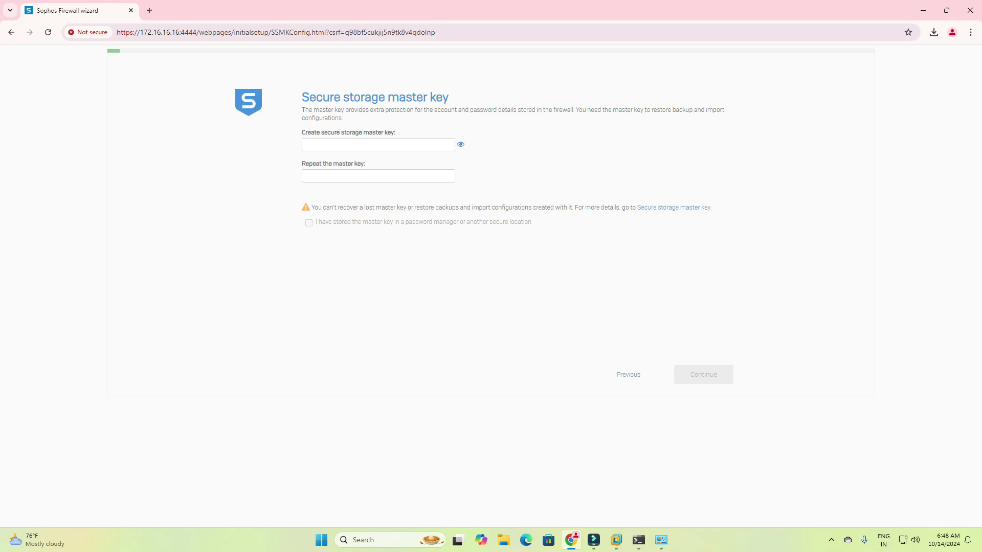
- Type the master key into the 'Create secure storage master key' field, dismissing the password rules hint
click(379, 145)
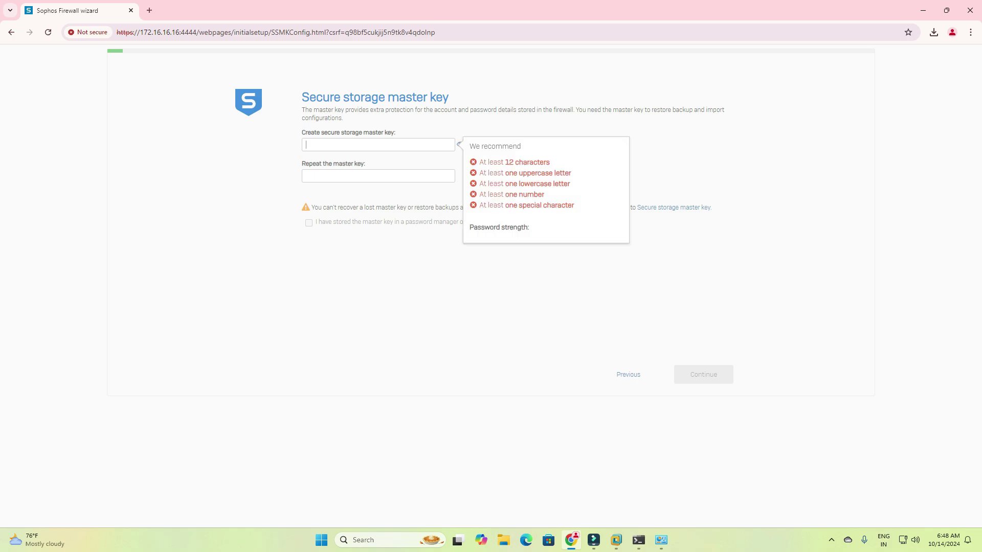
key(Tab)
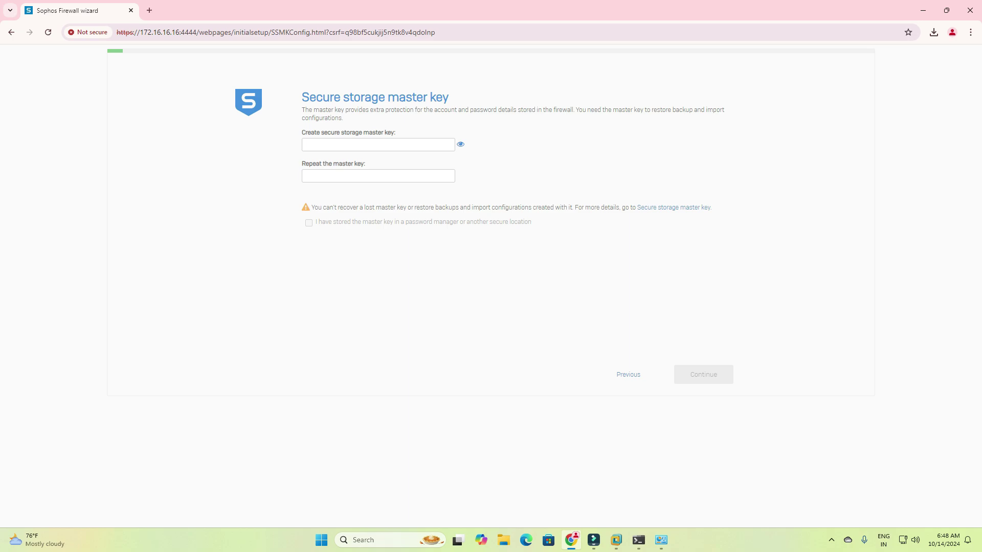
click(307, 145)
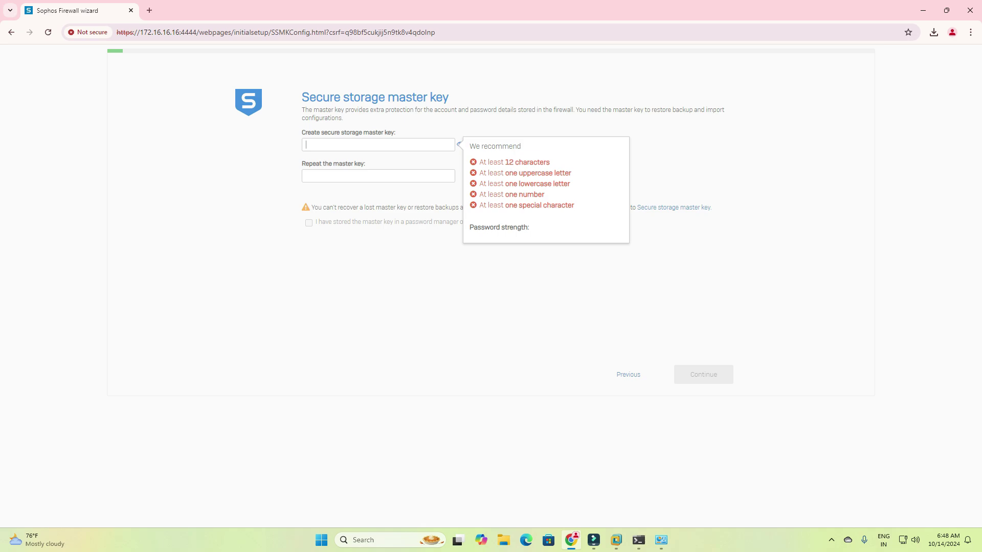
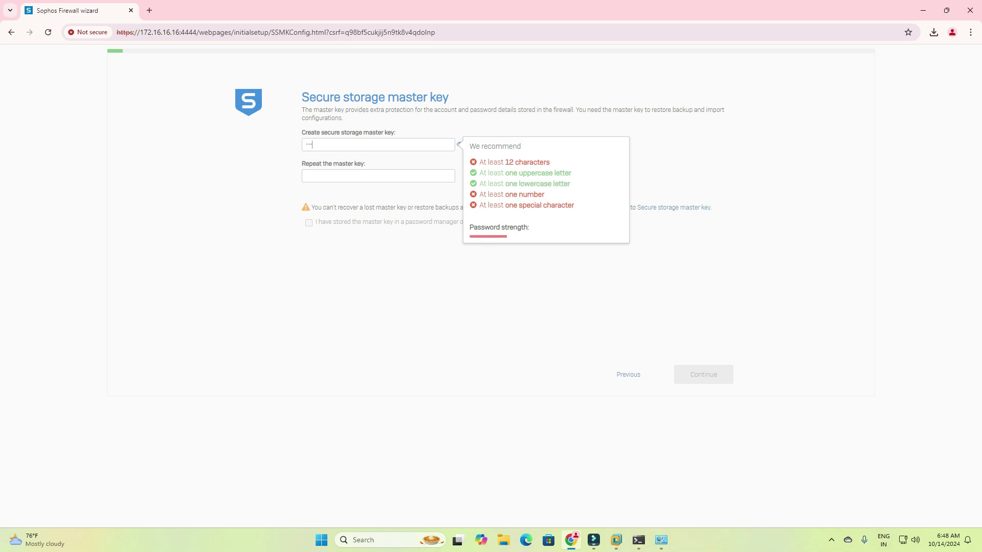
click(378, 176)
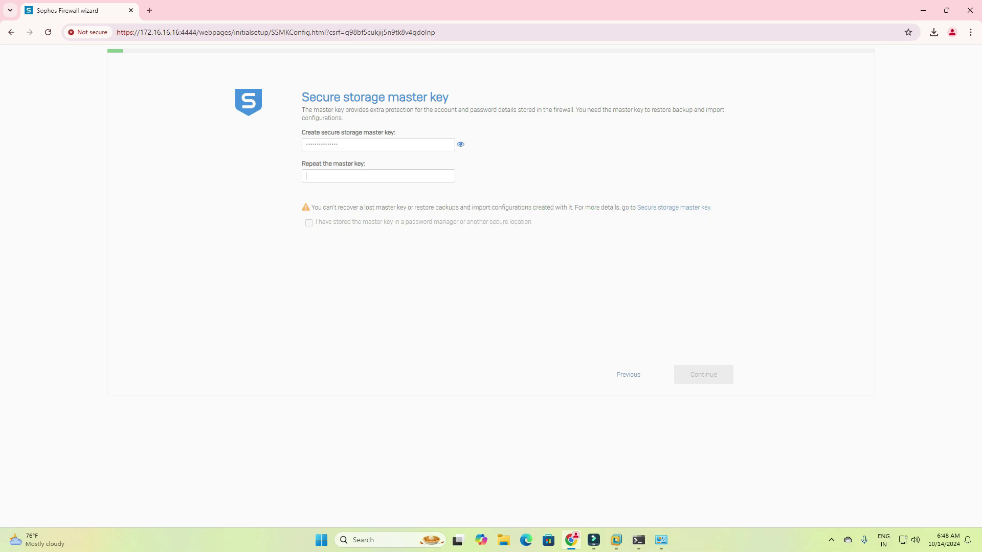
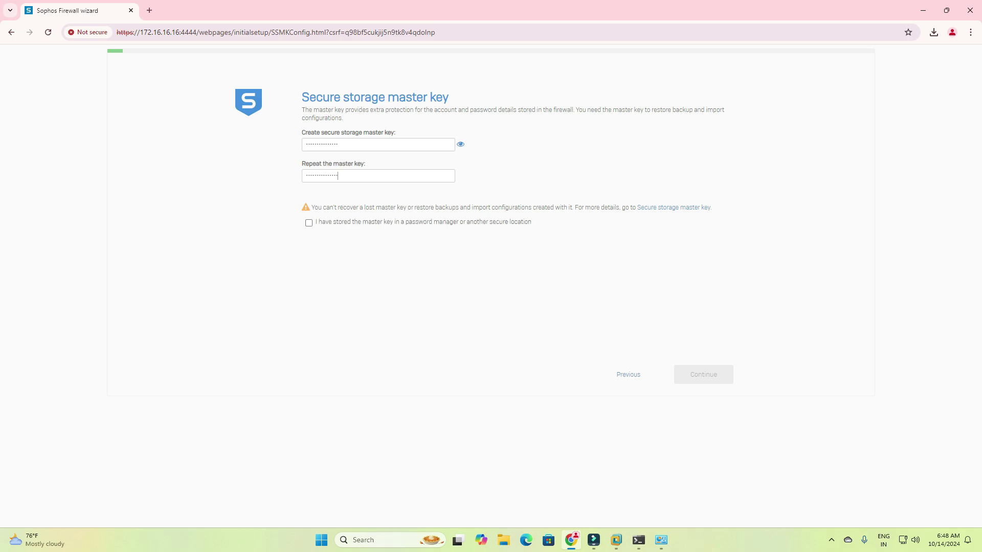
- Fill in the 'Repeat the master key' field, correcting the mistyped entry
click(331, 175)
- Tick 'I have stored the master key' and continue to the name and time zone page
click(309, 223)
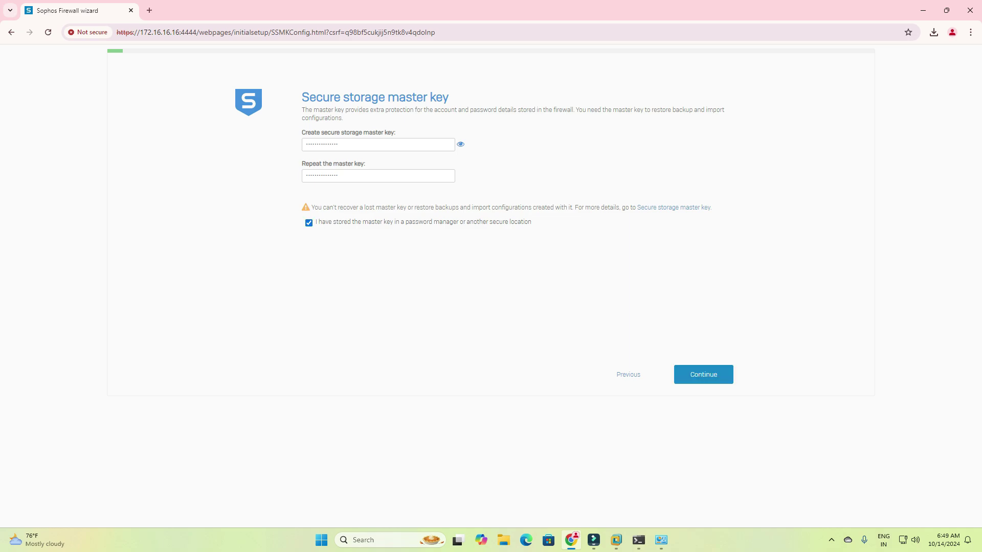
click(309, 223)
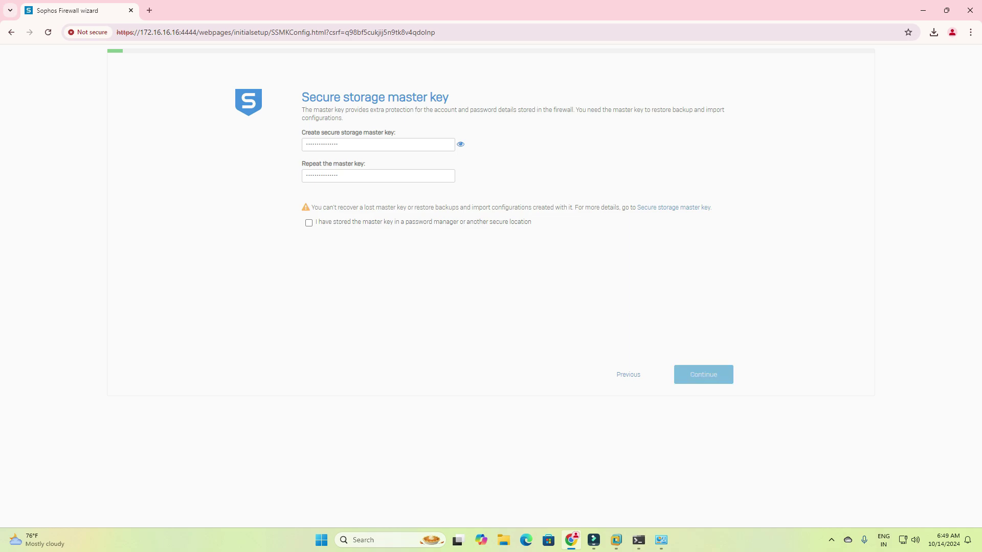
key(space)
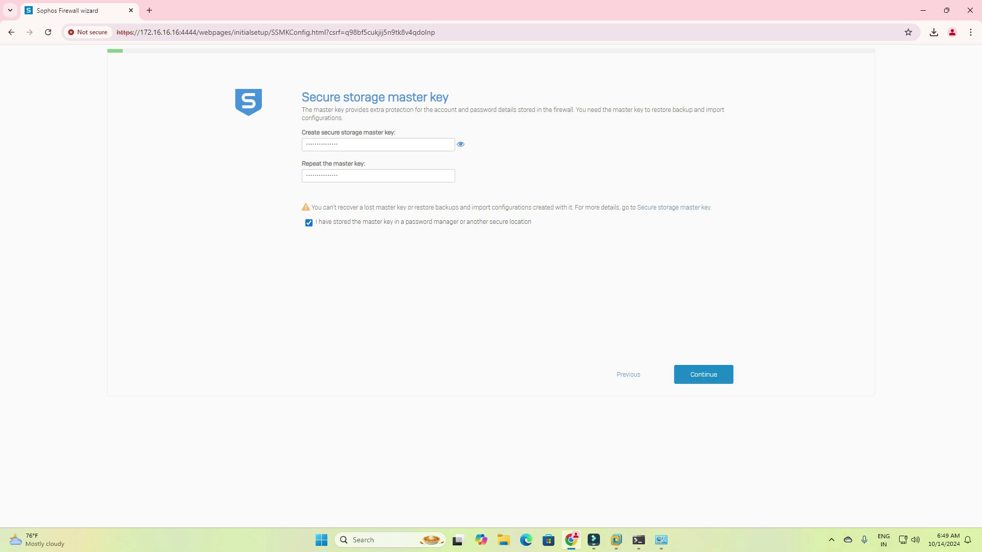
key(Tab)
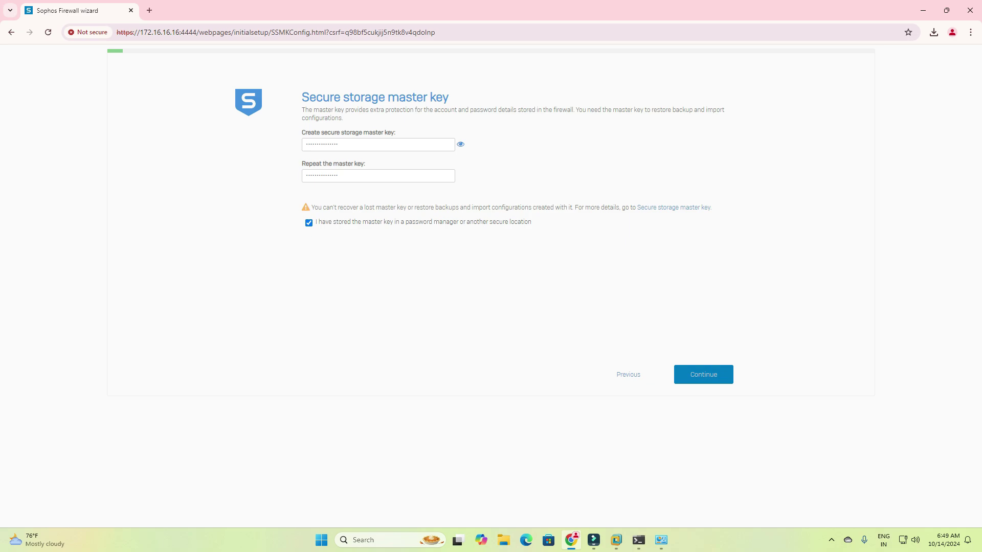
key(Return)
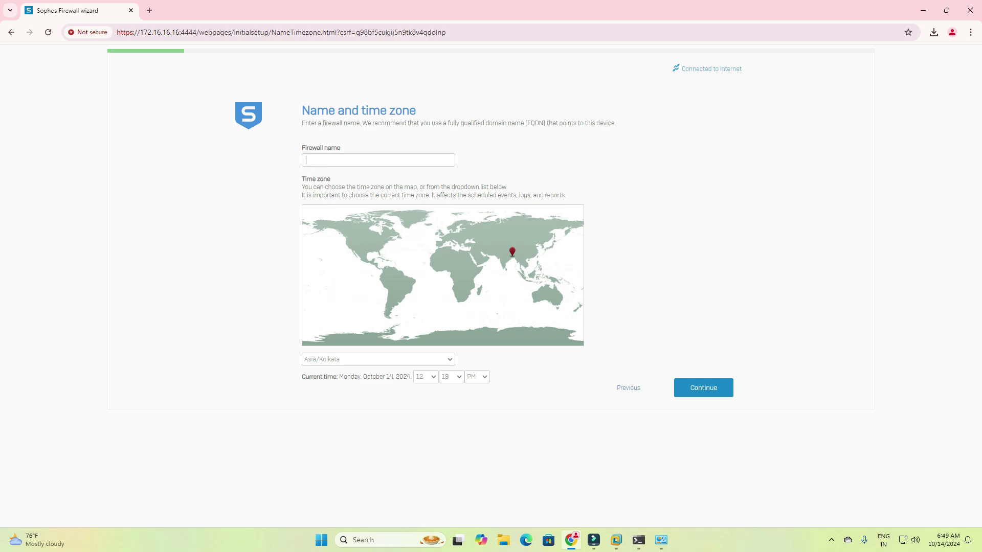
- Enter 'Infotech' as the firewall name and submit, keeping the Asia/Kolkata time zone
text(Infotech)
key(Return)
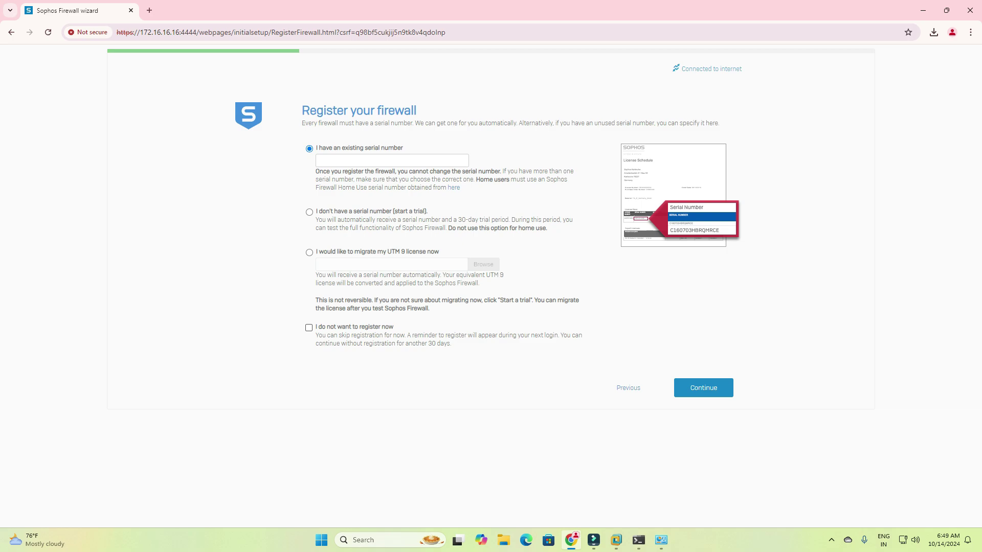
- Choose 'I do not want to register now', accept the warning, and continue past the basic setup summary
click(309, 328)
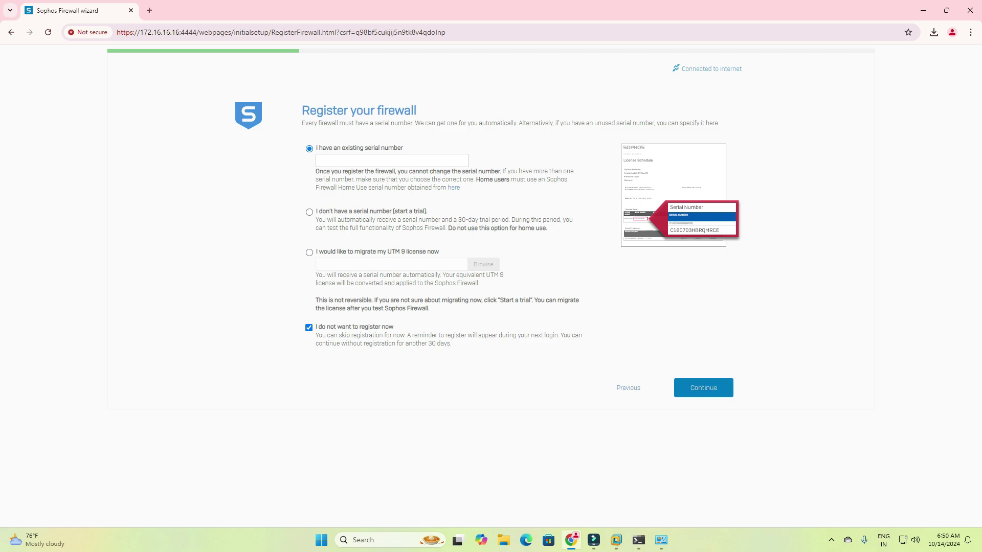
click(704, 387)
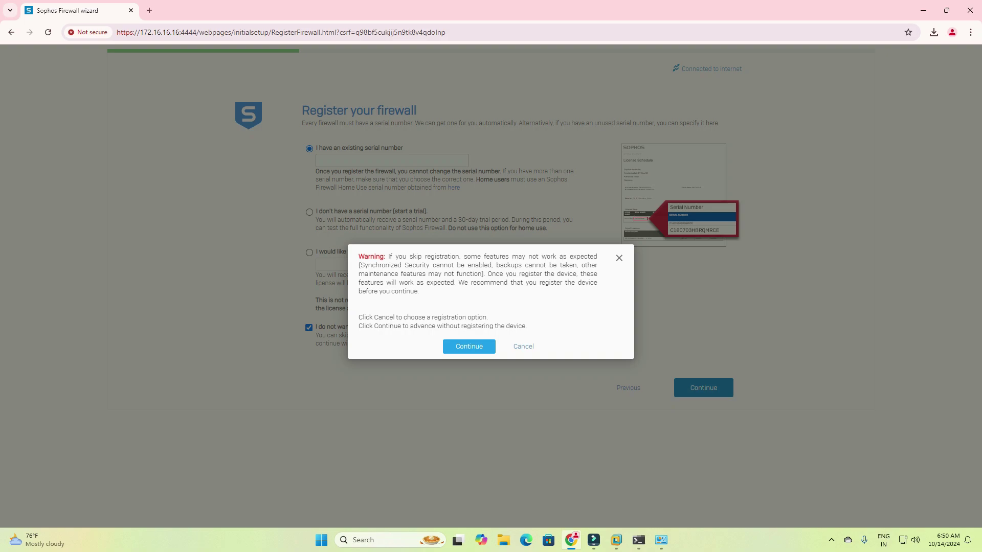
key(Return)
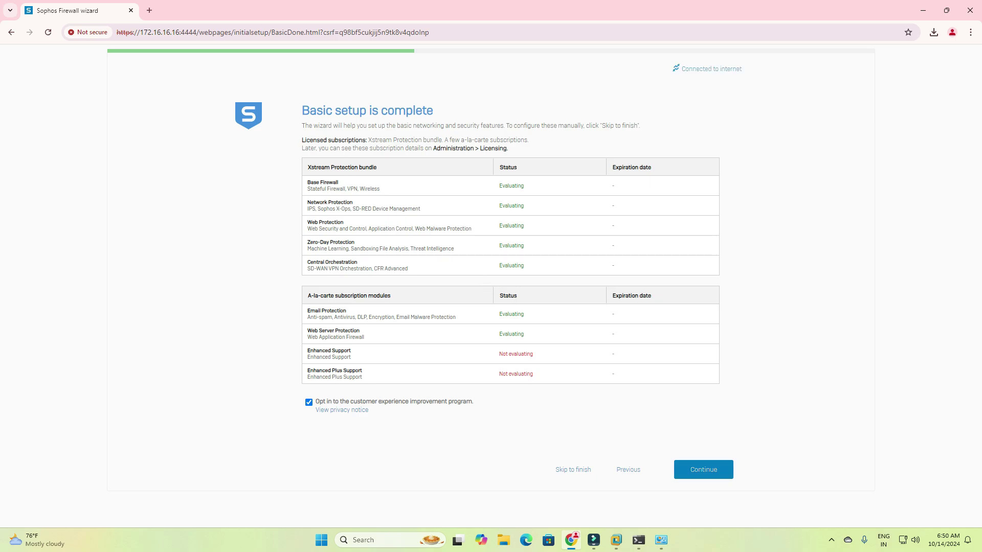
click(703, 469)
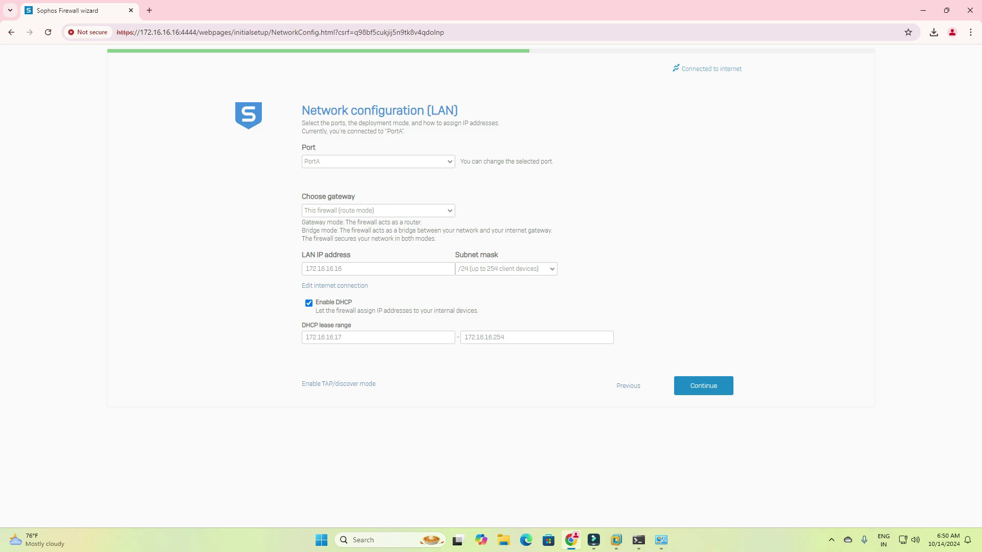
key(alt+Down)
key(Return)
key(alt+Down)
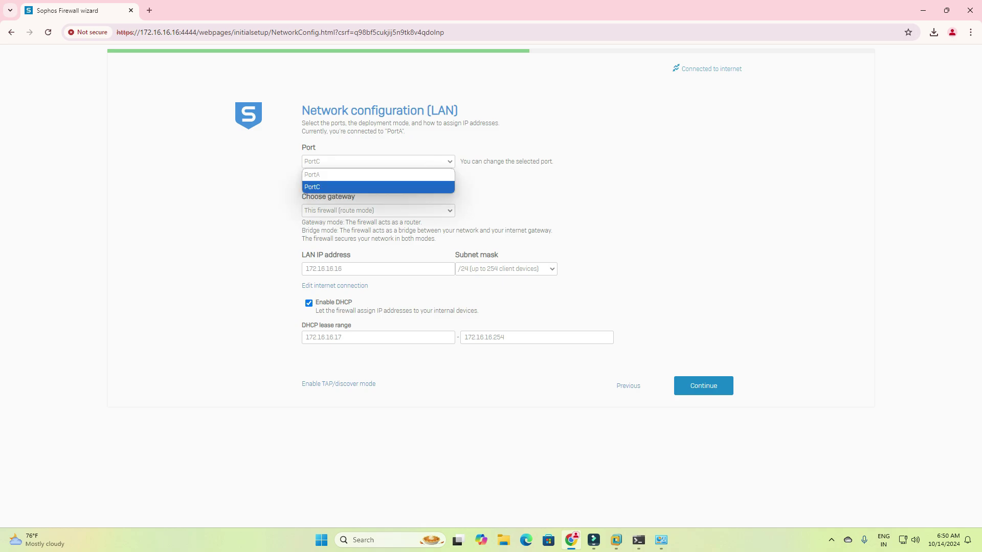
key(Up)
key(Return)
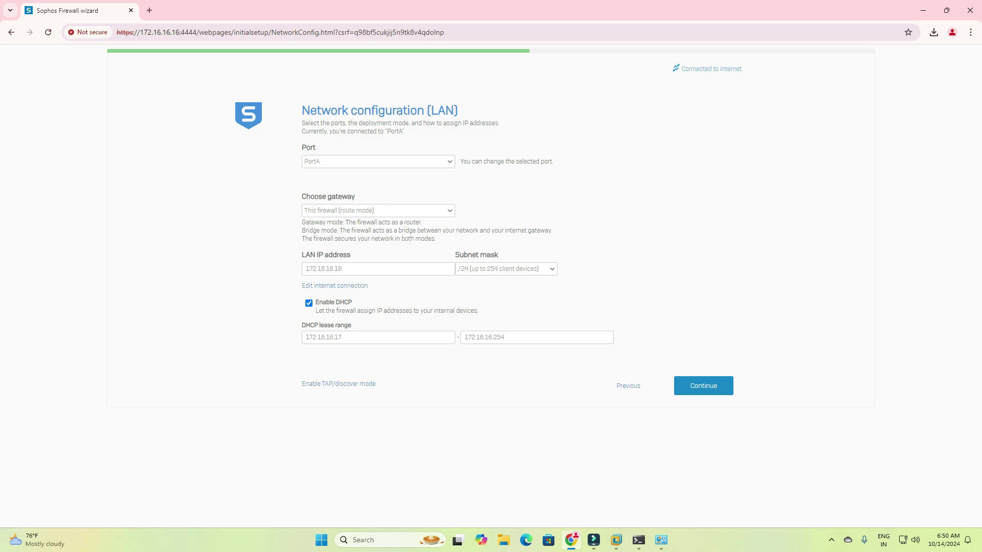
key(Return)
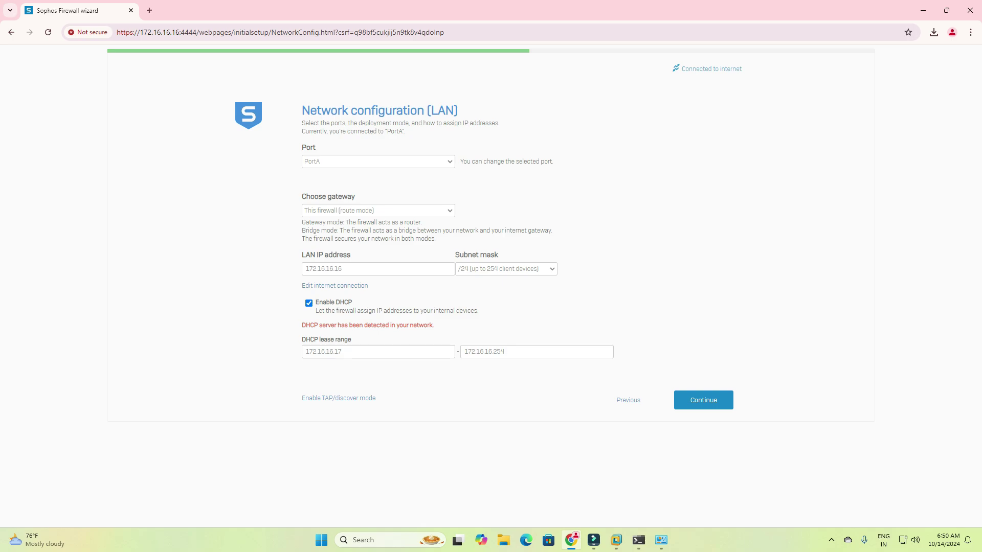
click(309, 303)
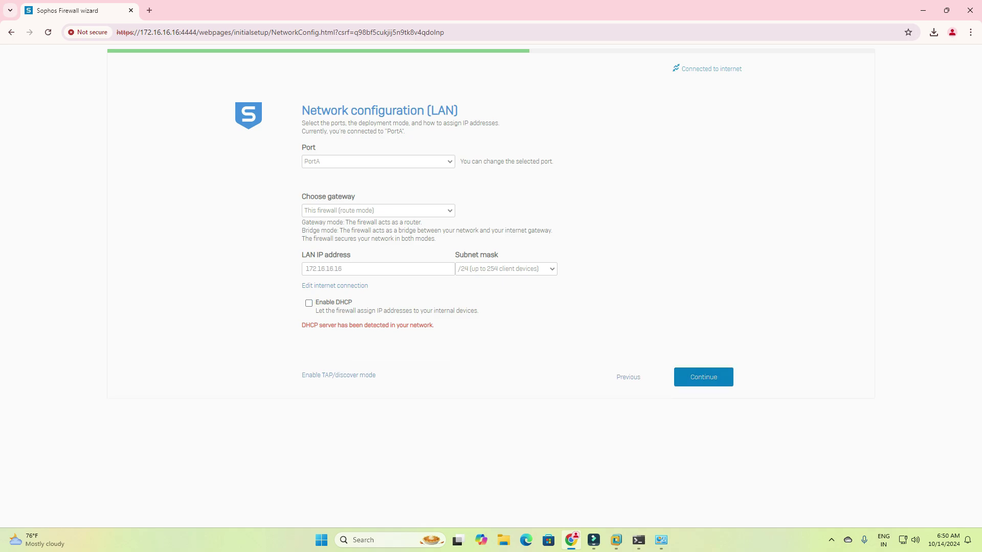
key(Return)
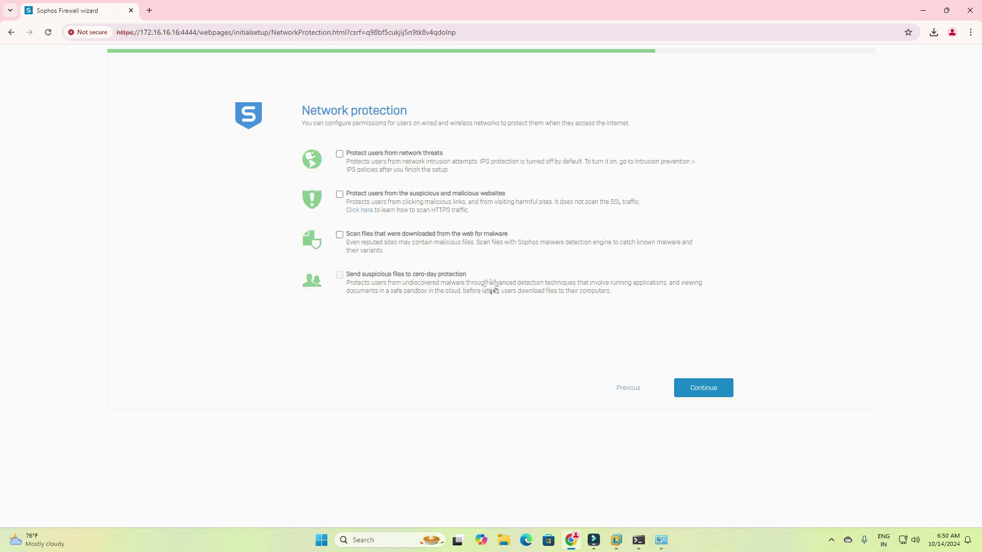
key(alt+Left)
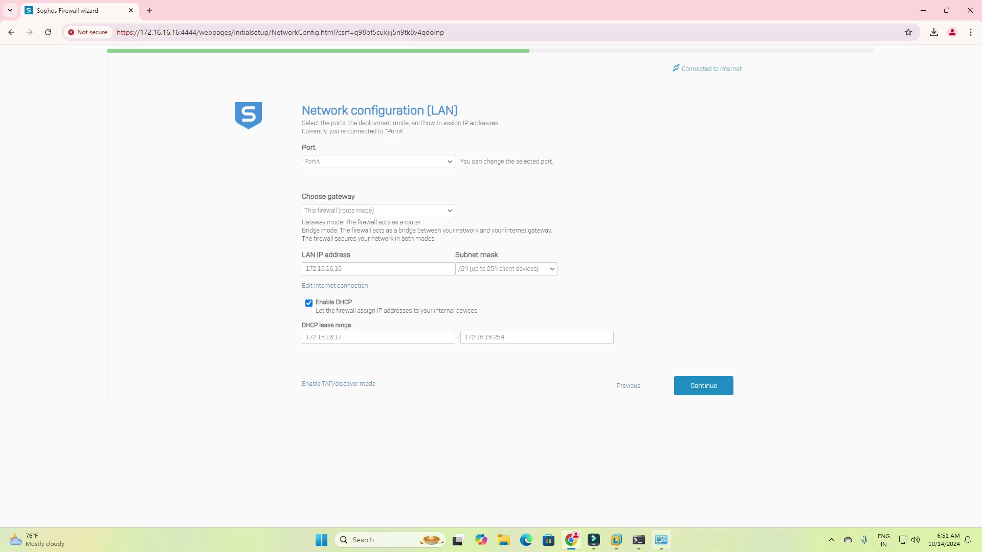
click(662, 540)
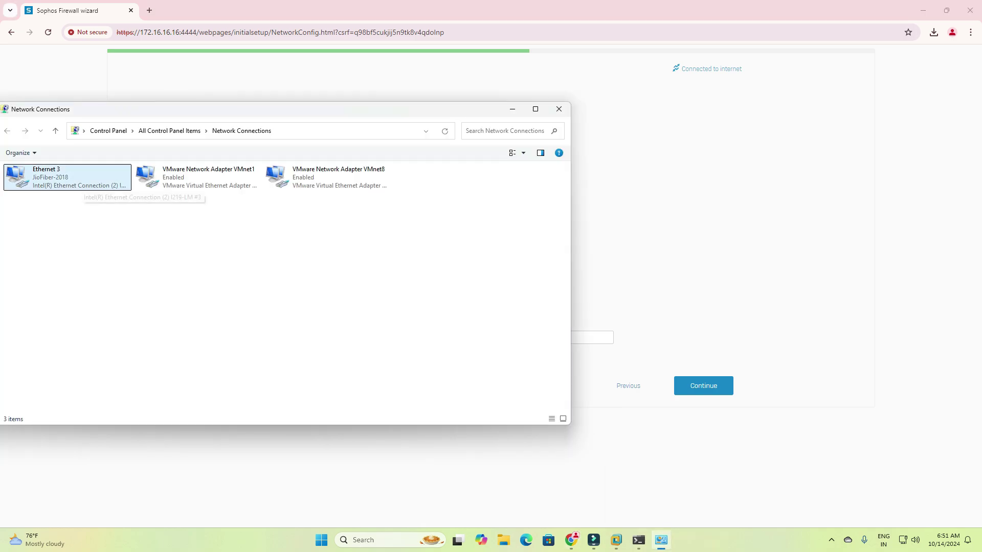
click(559, 109)
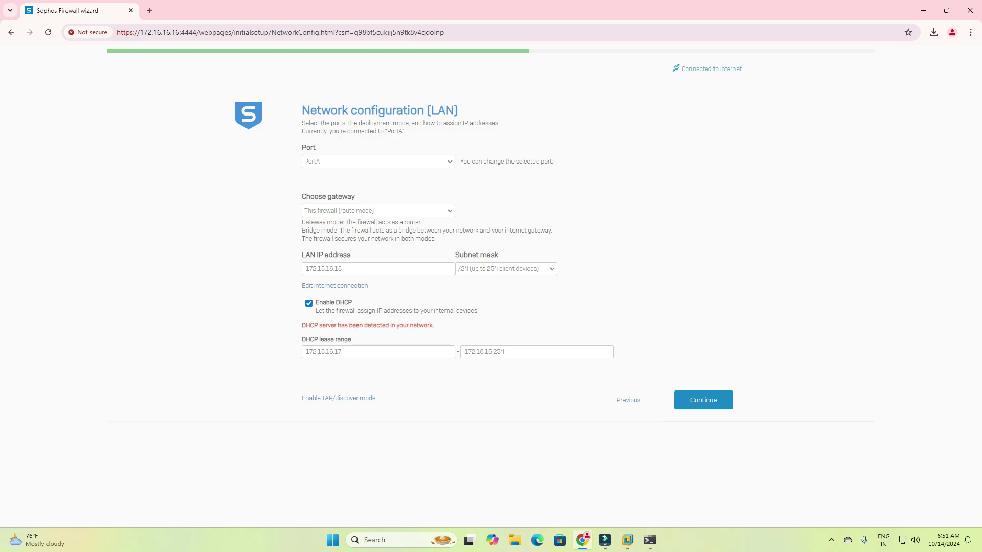
- Untick Enable DHCP on the Network configuration (LAN) page and submit the LAN settings
click(309, 303)
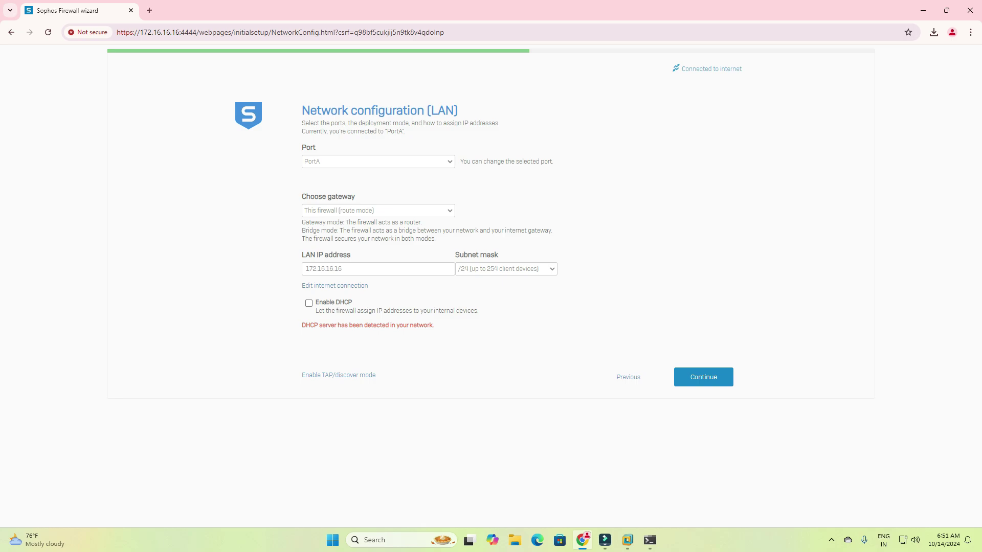
key(space)
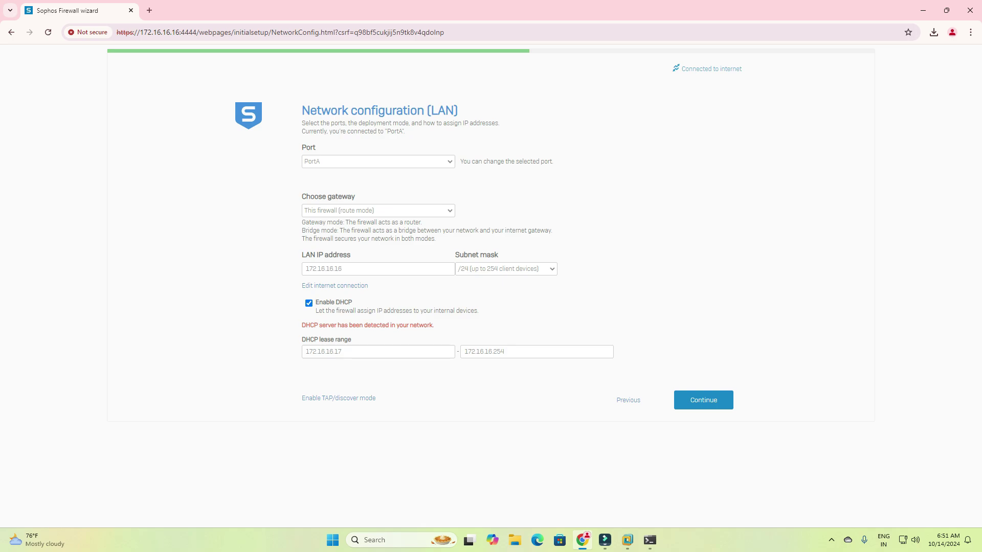
click(309, 303)
click(704, 377)
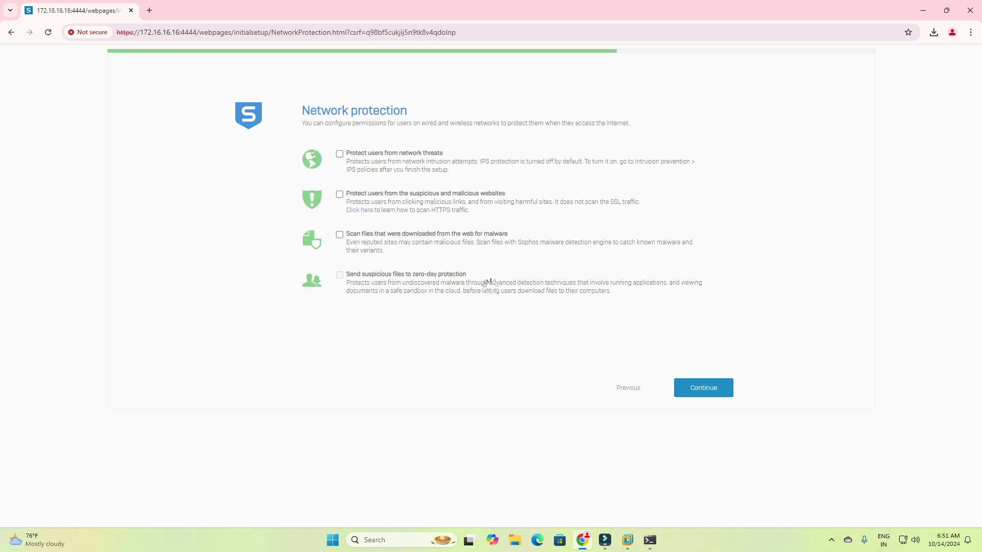
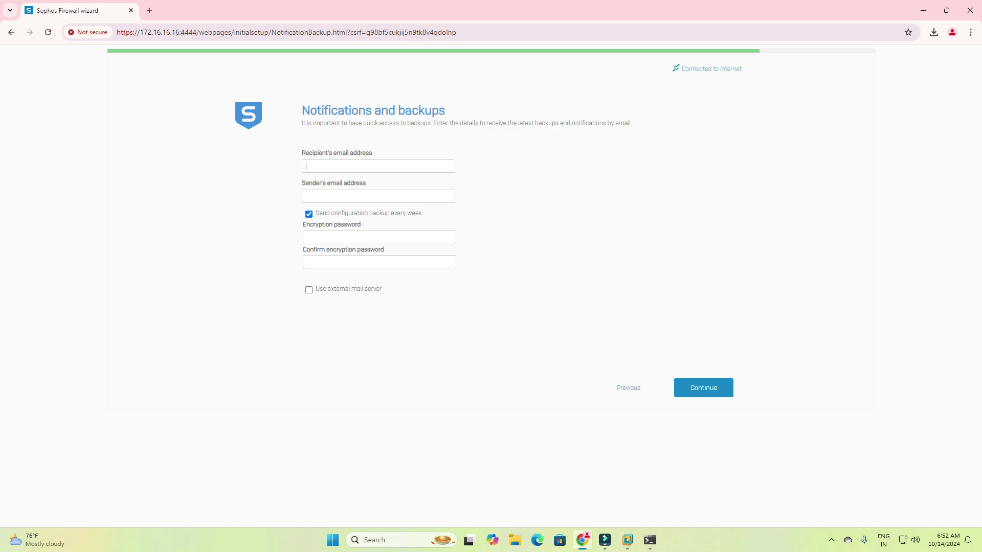
- Enter the user's e-mail address as recipient and copy the same address into the sender field
key(ctrl+a)
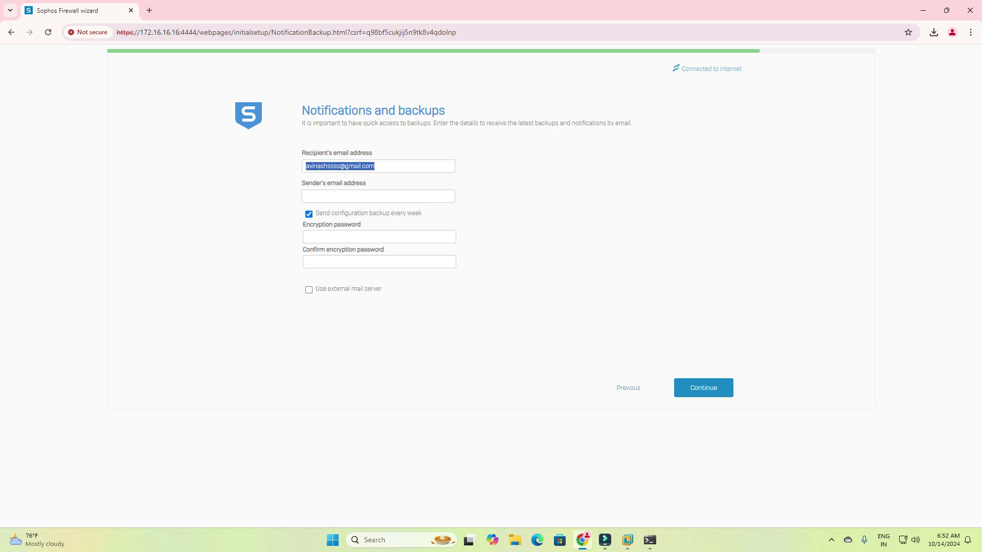
key(ctrl+c)
key(Tab)
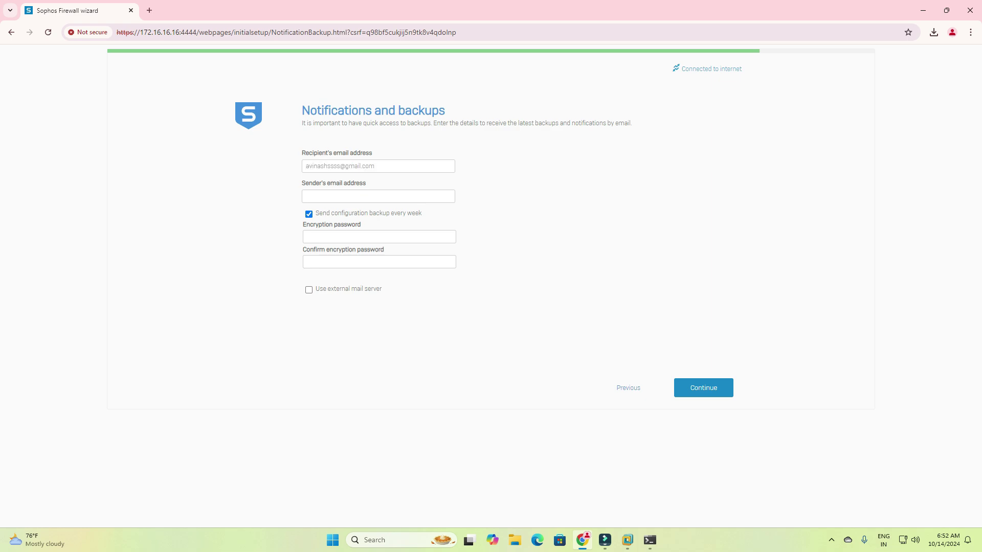
key(ctrl+v)
- Paste the encryption password and submit the notification and backup settings
click(379, 236)
key(ctrl+v)
key(ctrl+v)
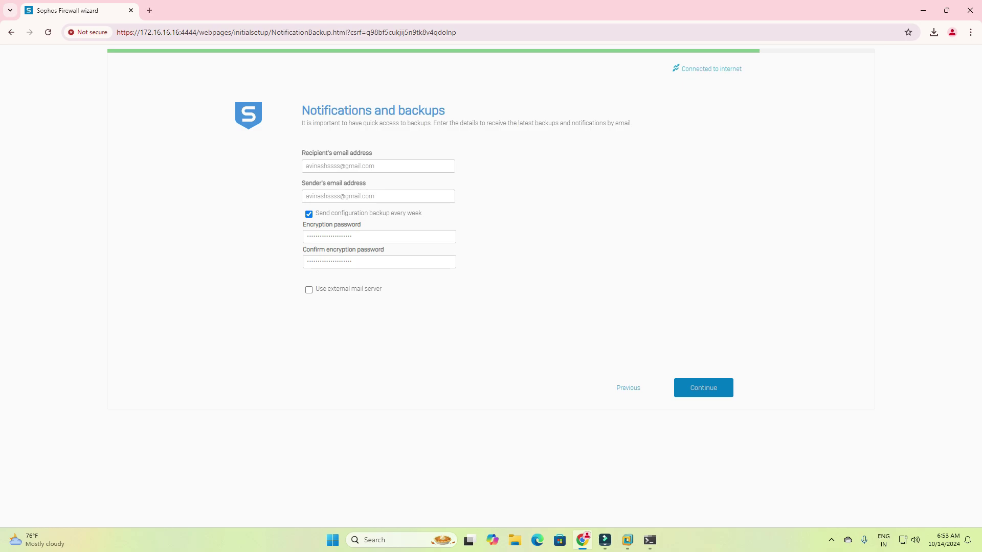
key(Return)
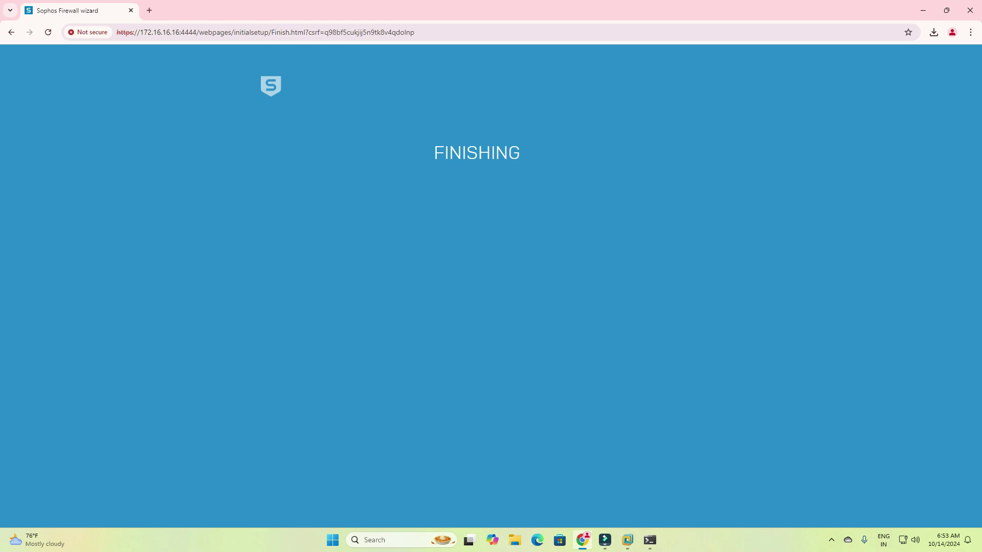
- Switch to the ping window to watch replies from 172.16.16.16 while setup finishes
key(alt+Tab)
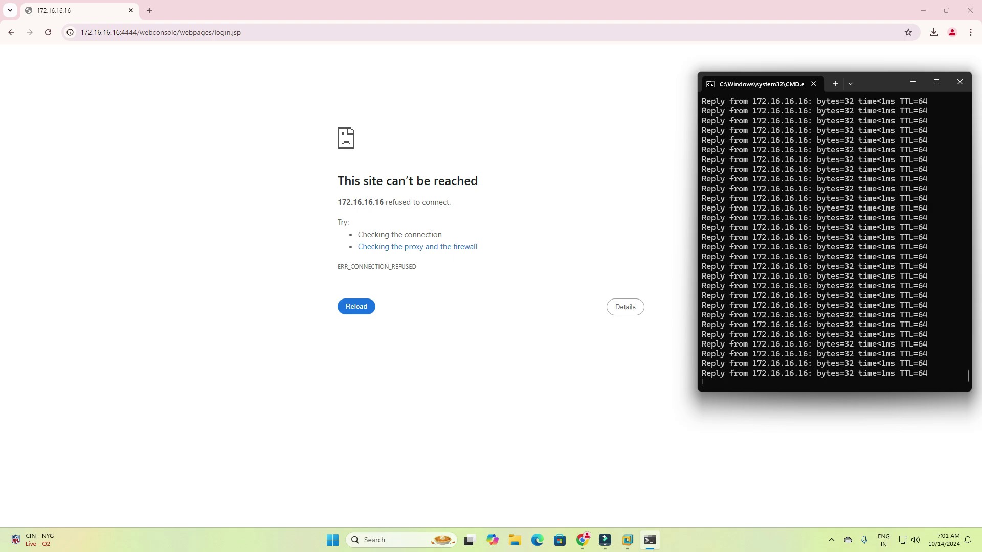
key(alt+Tab)
key(F5)
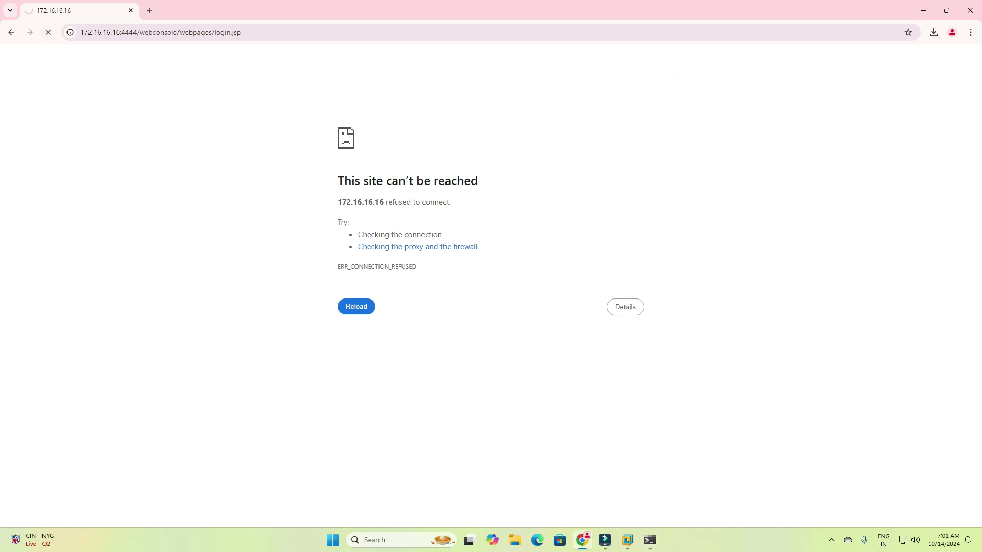
key(alt+Tab)
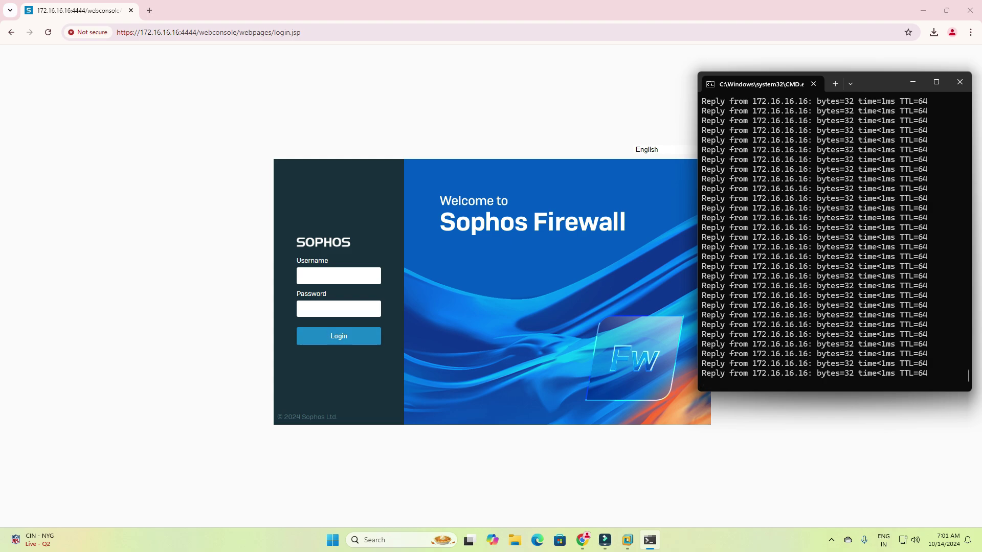
- Log in to the web console with username admin and the account password
click(339, 275)
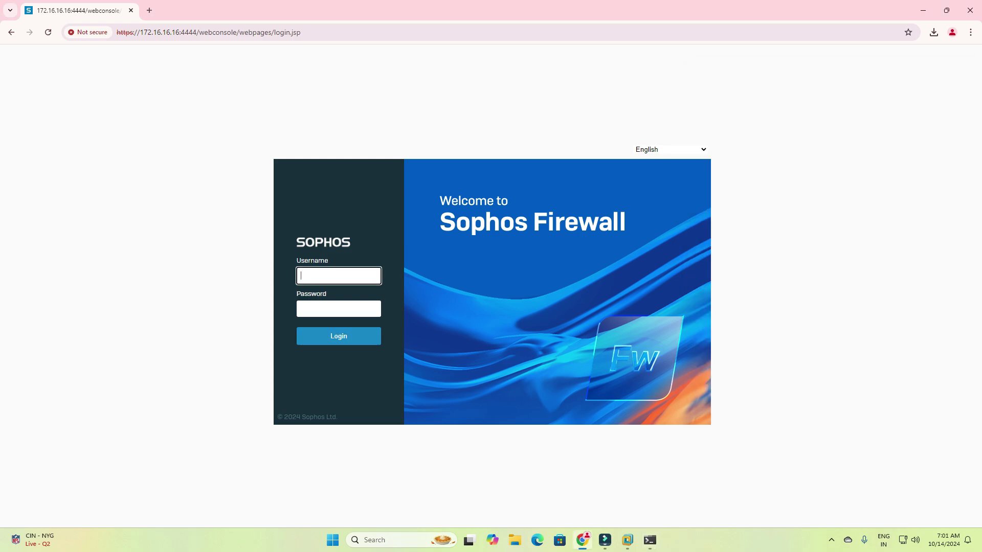
key(alt+Tab)
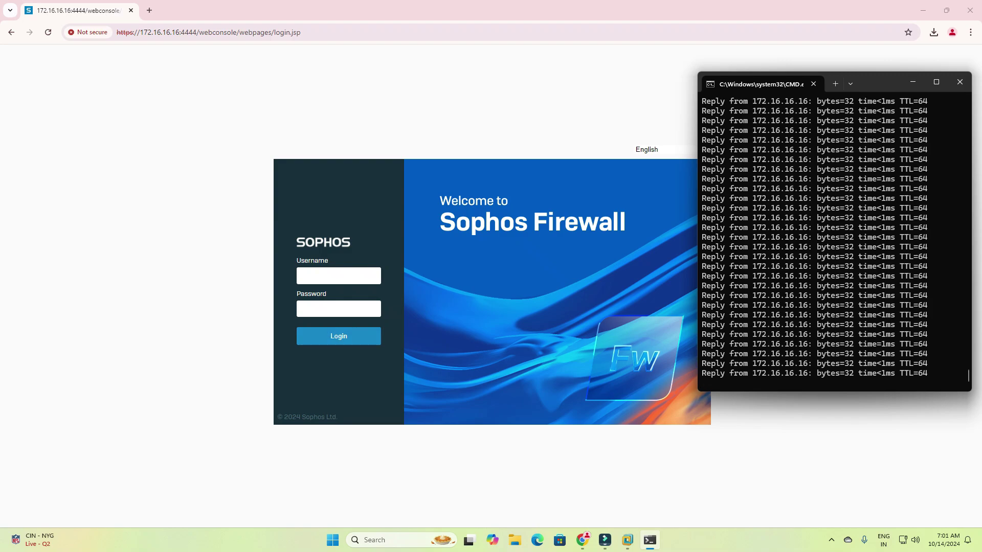
key(alt+Tab)
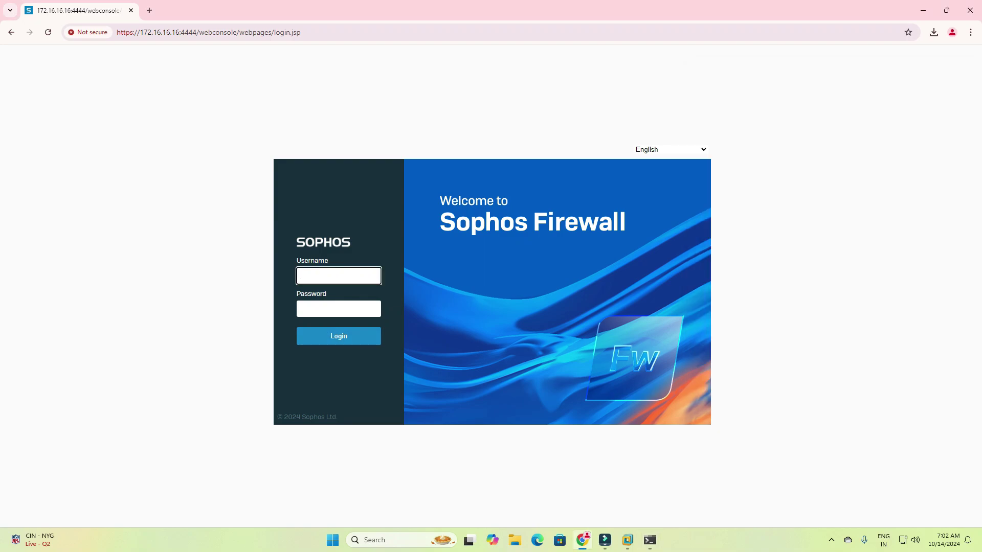
text(admin)
key(Tab)
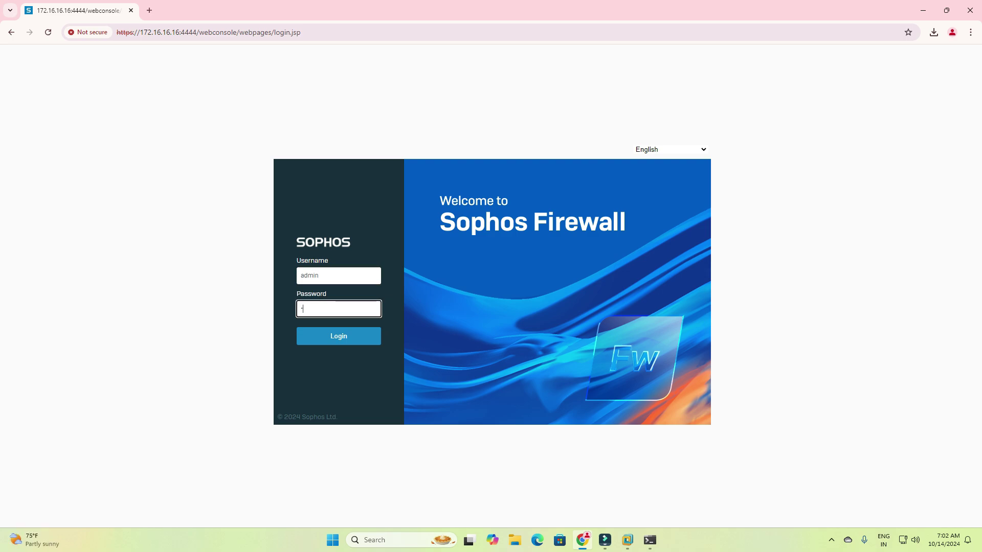
text(••••••••••••••)
key(Return)
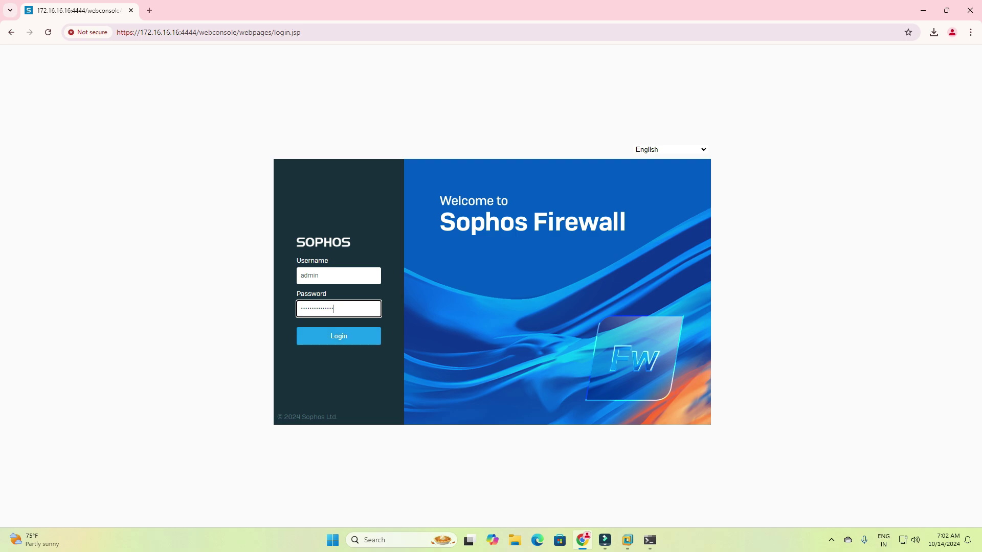
key(Return)
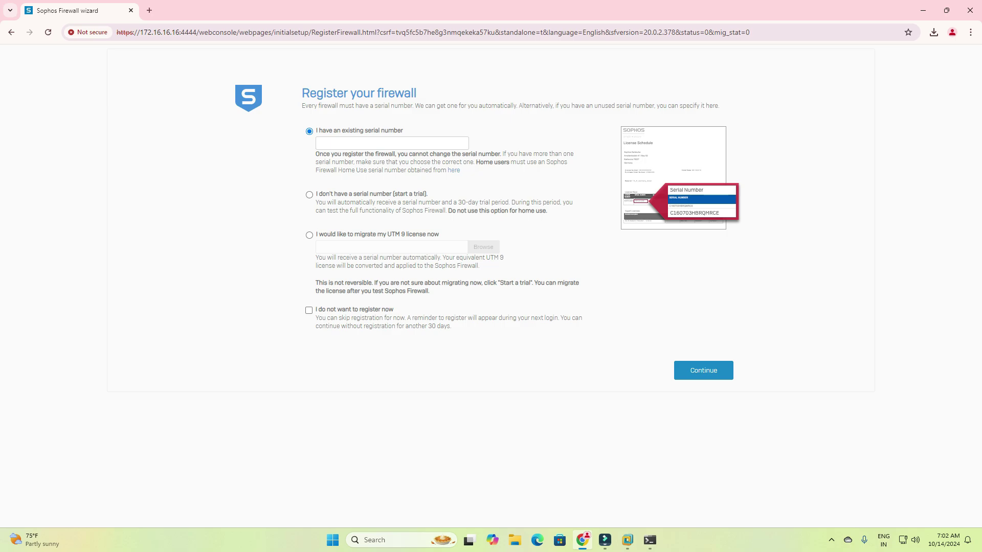
- Choose 'I do not want to register now', accept the warning, and bring up the sf_virtual VM console
click(309, 311)
click(703, 370)
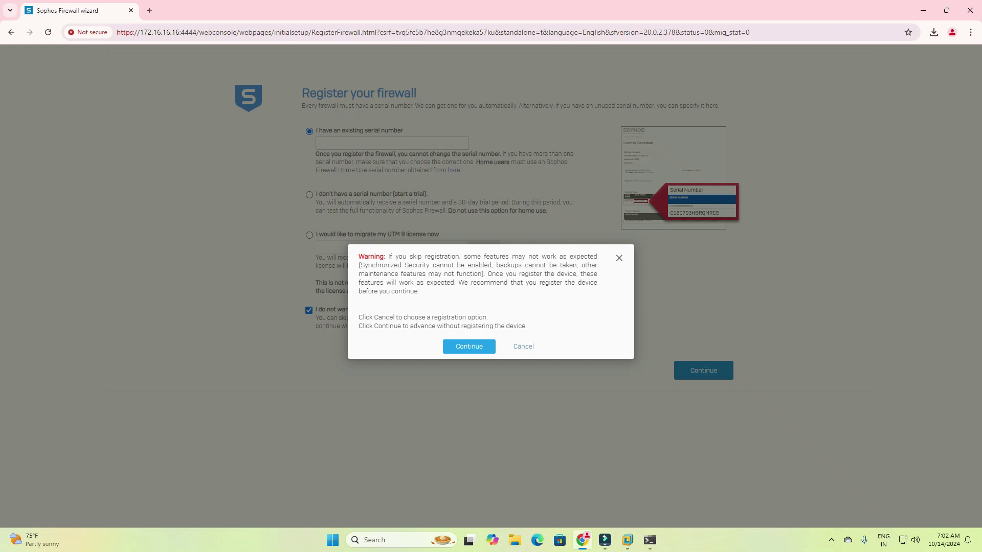
key(Return)
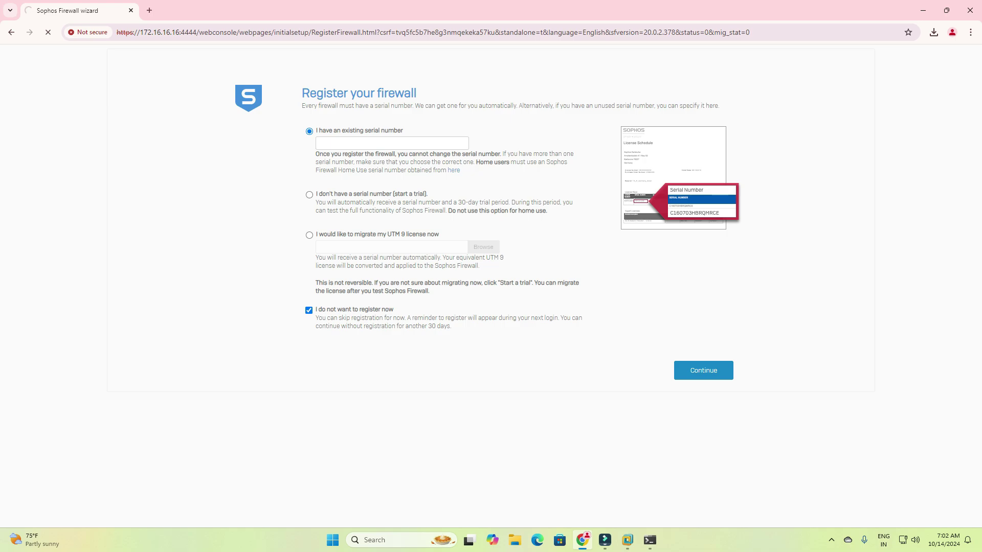
mouse_move(628, 540)
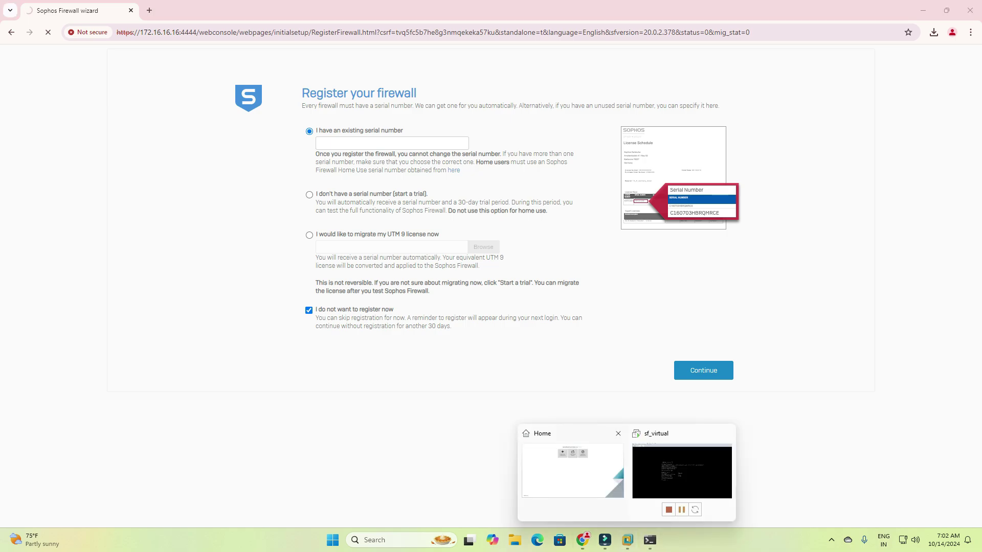
click(683, 470)
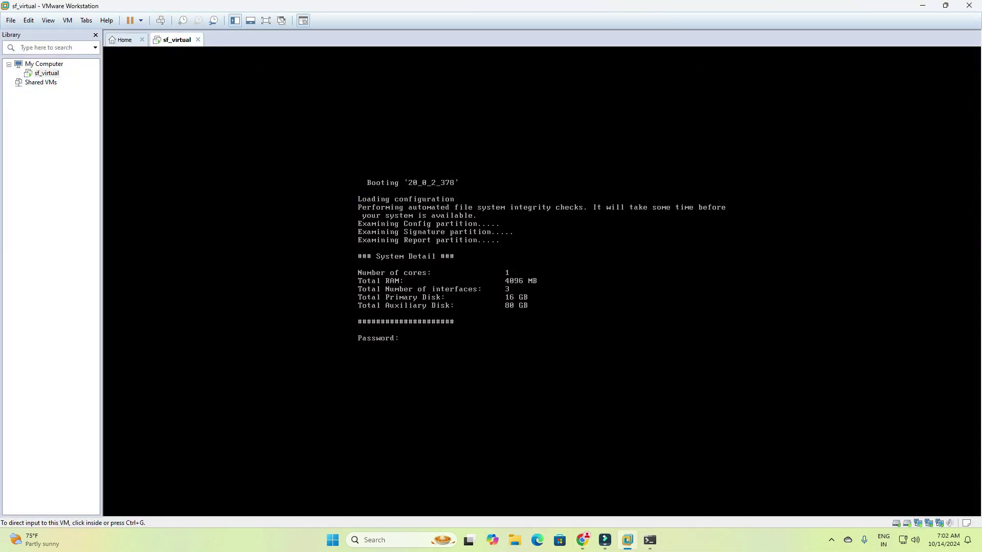
- Return from the sf_virtual VM console to the Control center in Chrome
key(alt+Tab)
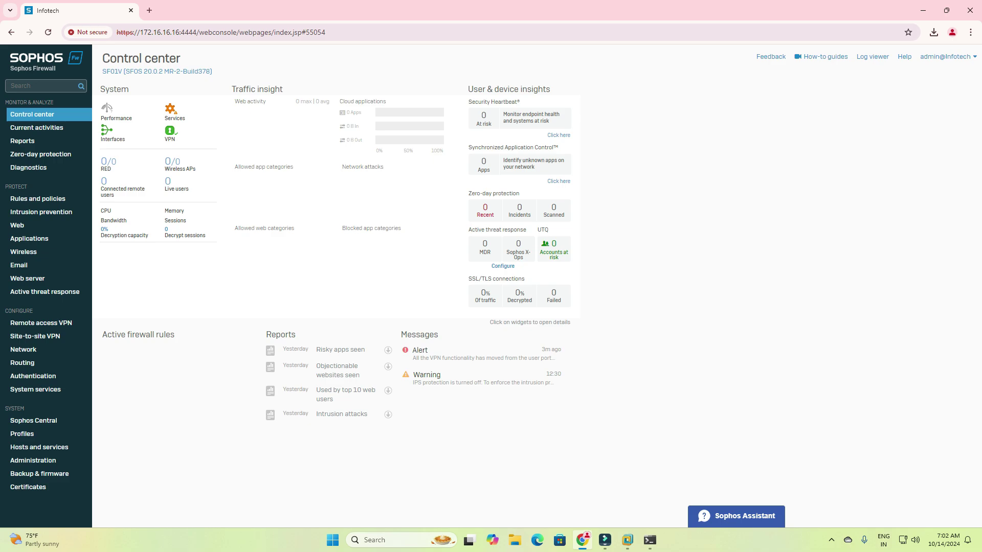
- Close the Sophos Central Cloud Management popup with Esc to reveal the full Control center
drag(102, 71, 213, 71)
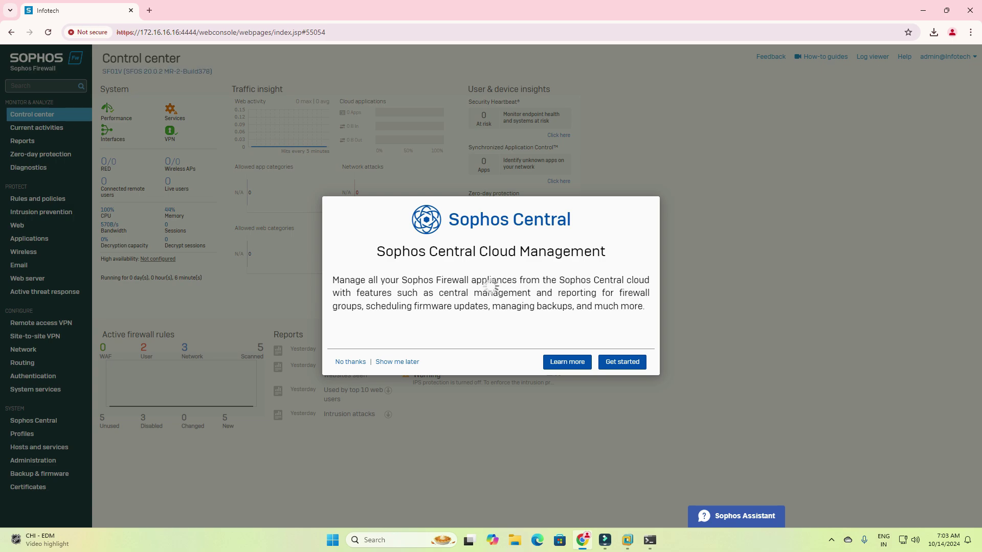
key(Escape)
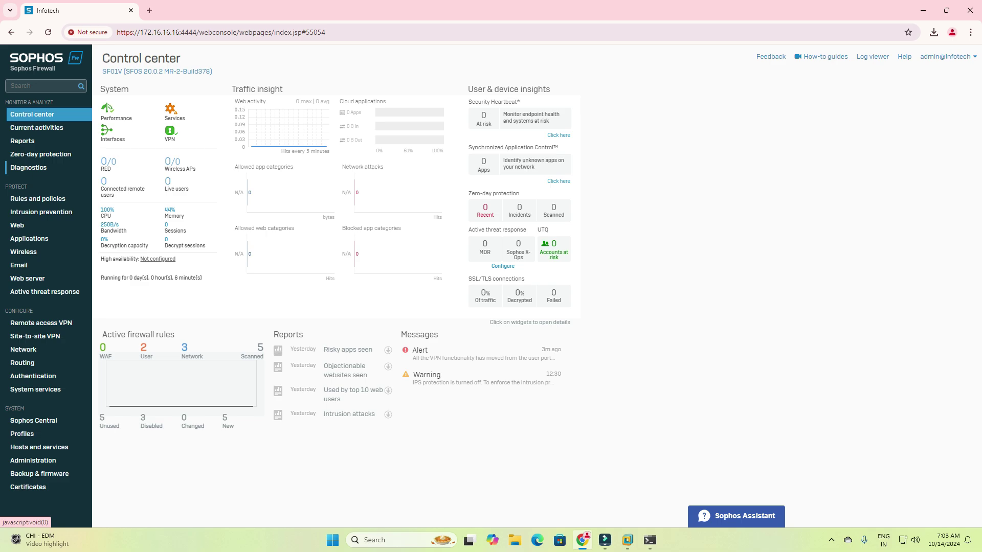
- In Diagnostics tools, ping 8.8.8.8 through PortA with 64-byte packets
click(28, 167)
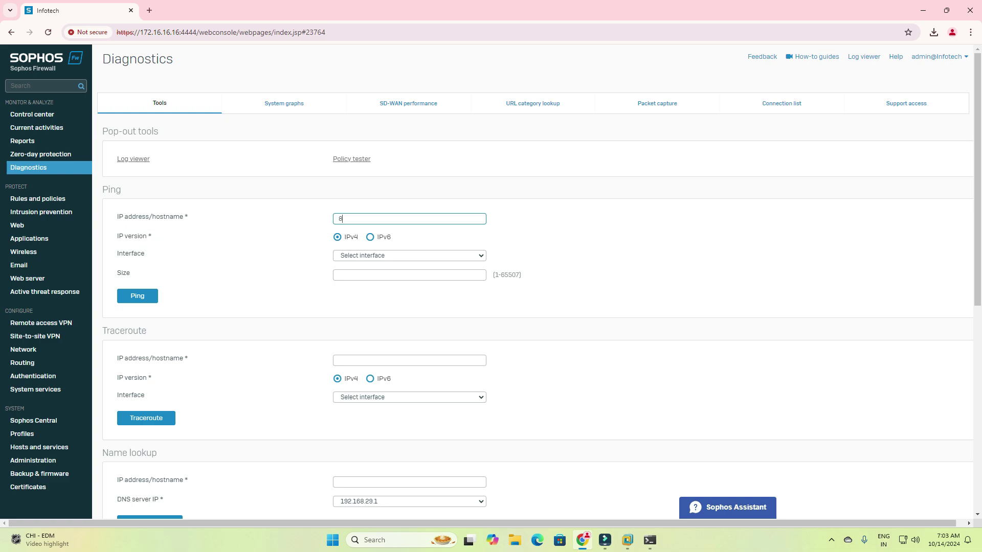
text(8.8.8.8)
click(410, 255)
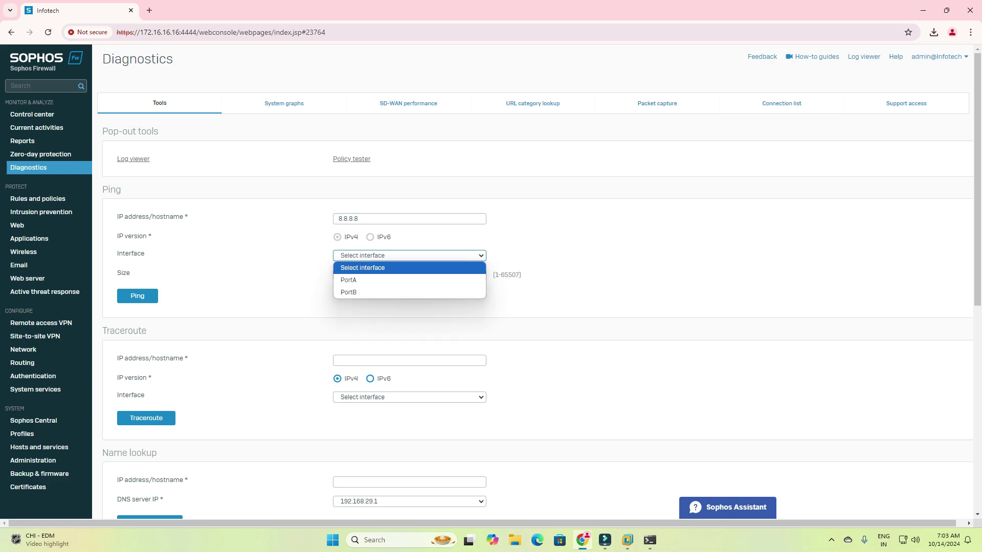
click(358, 279)
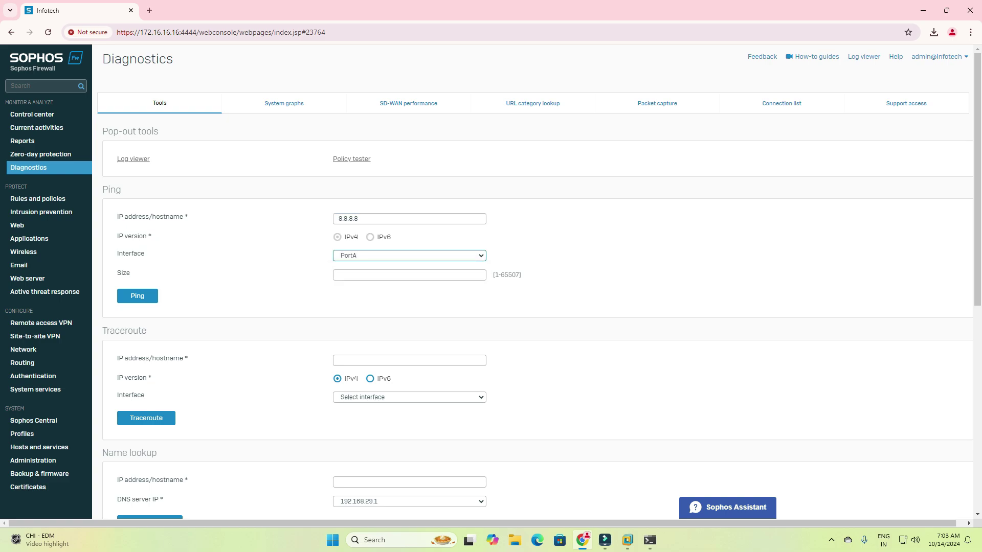
key(Tab)
text(64)
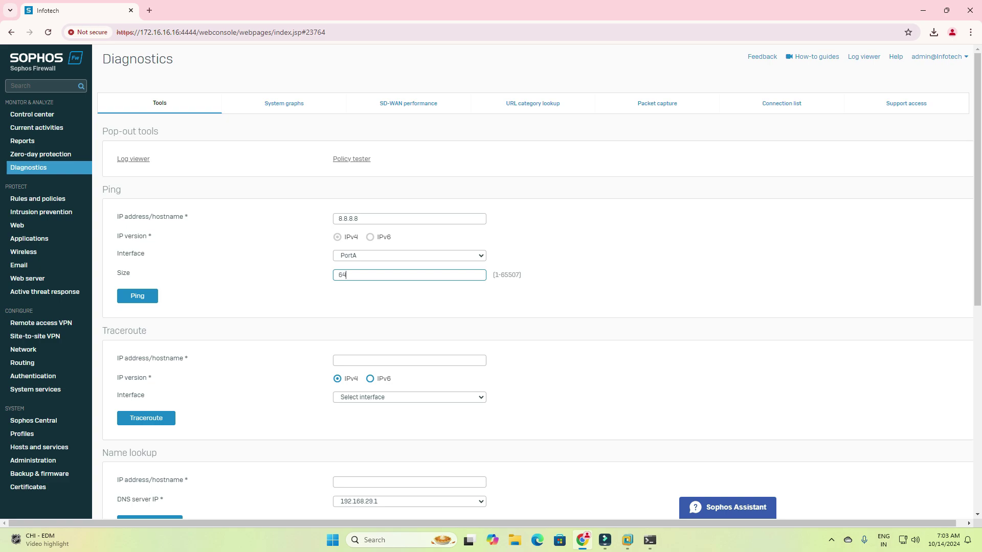
key(Tab)
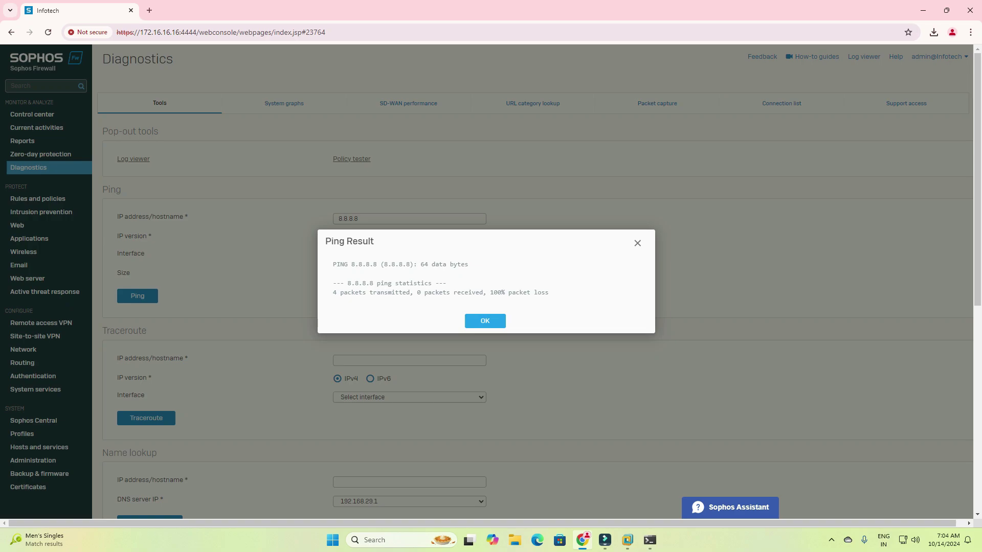
- Close the PortA result and ping 8.8.8.8 again through PortB
key(Return)
key(alt+Down)
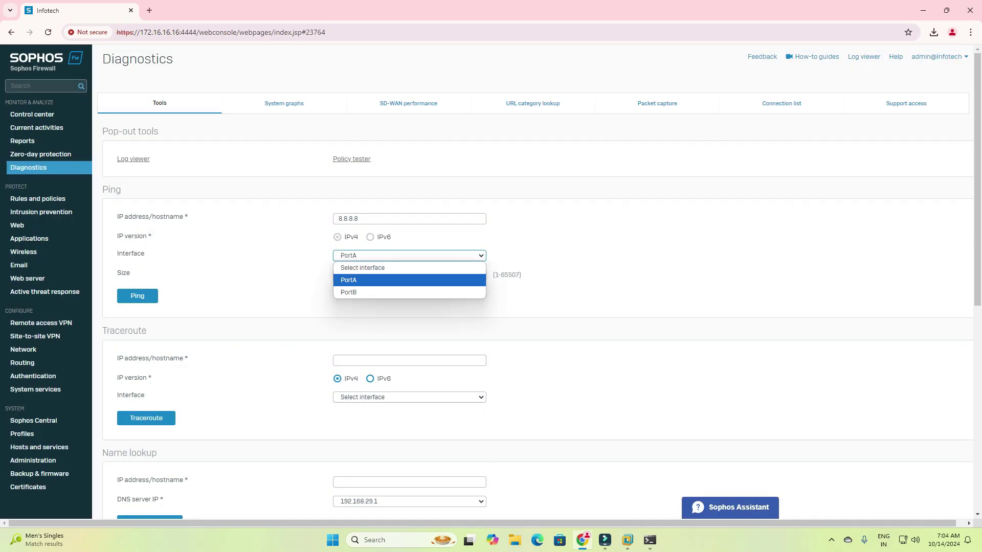
key(Down)
key(Return)
key(Tab)
key(Tab)
key(Return)
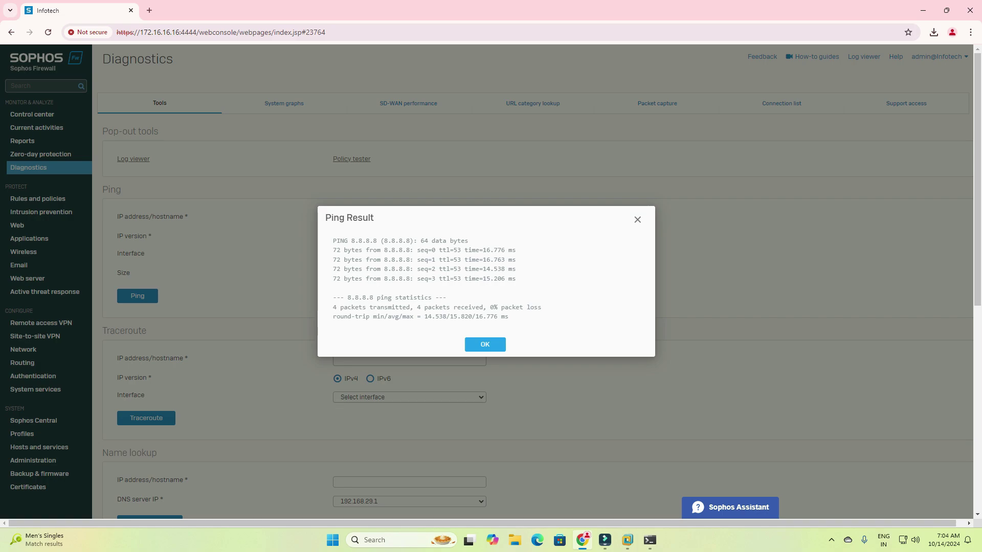
- Rerun the 8.8.8.8 ping via PortB, confirm 4 of 4 replies, and dismiss the result
key(Return)
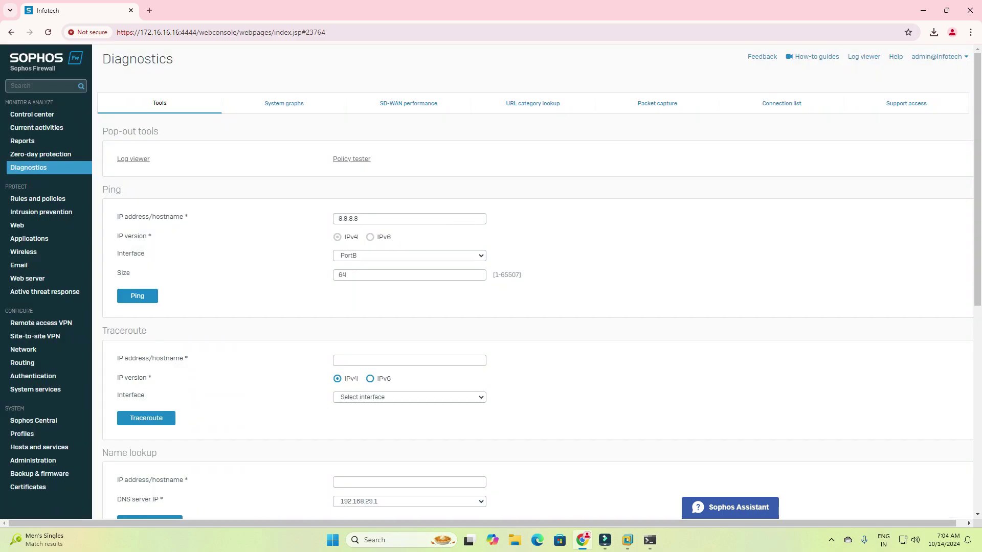
key(alt+Down)
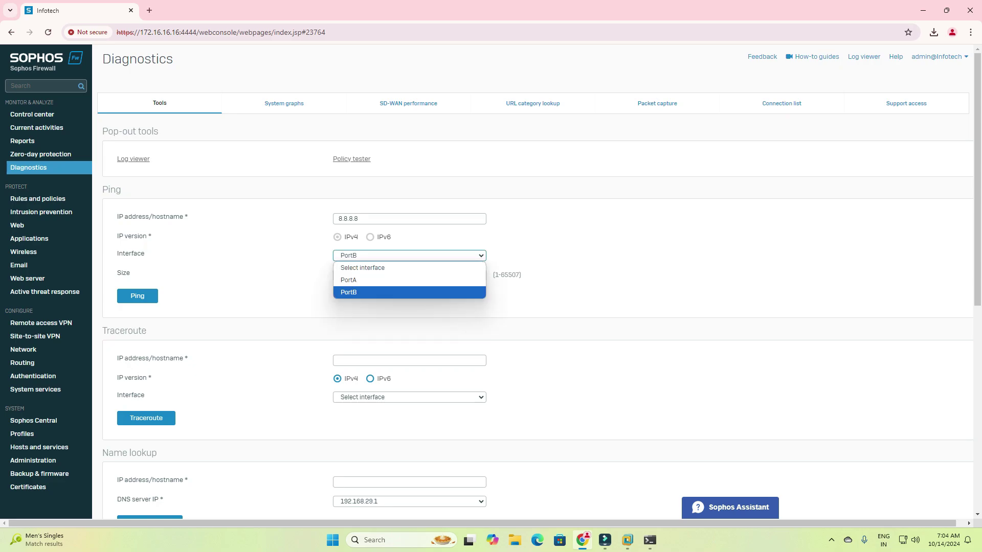
key(Return)
key(Return)
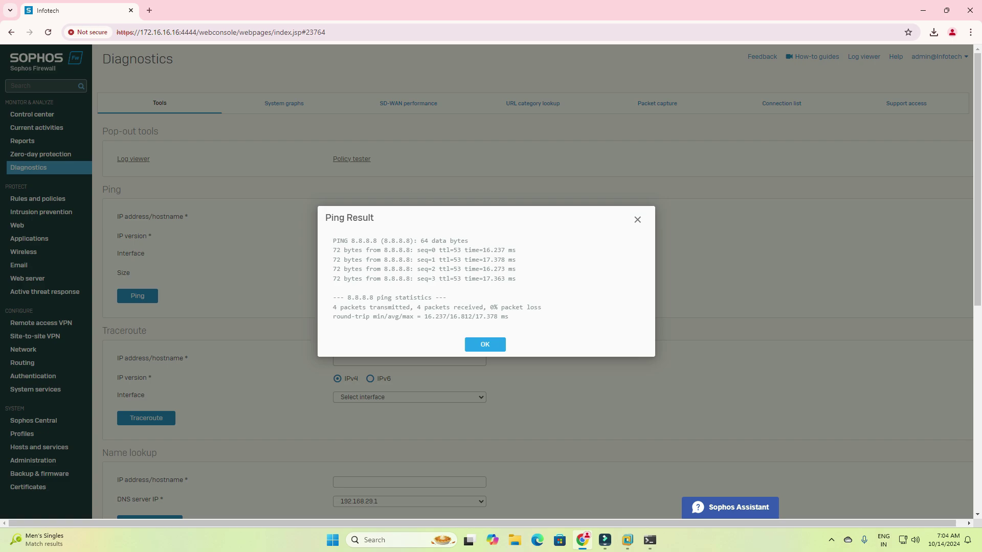
key(Return)
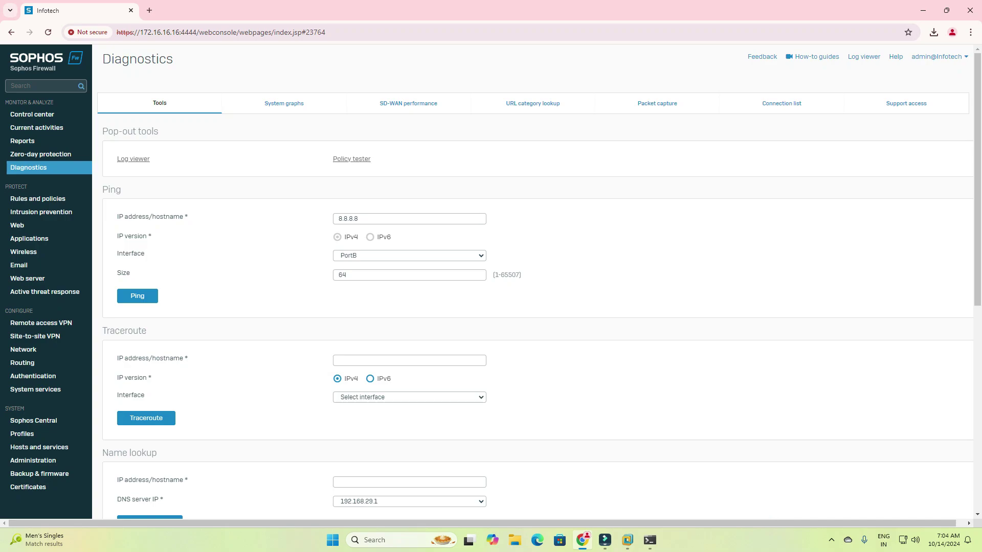
- View the six IPv4 firewall rules, including #Default_Network_Policy, then return to Control center
click(32, 114)
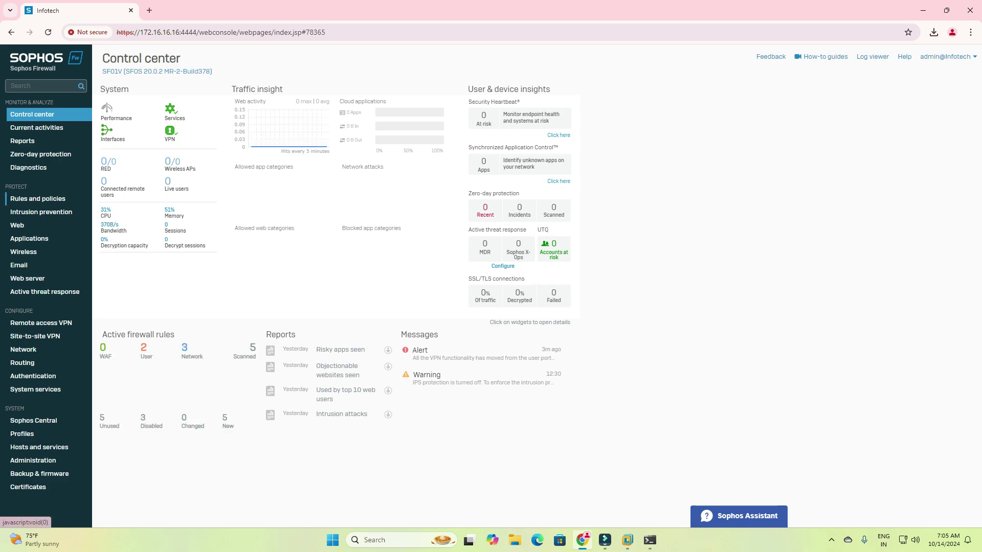
click(38, 199)
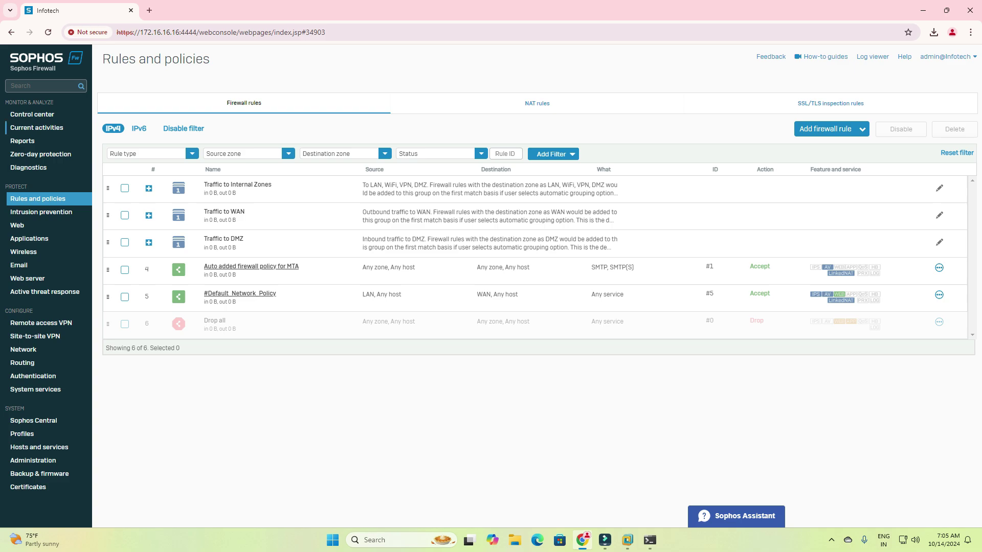
click(6, 114)
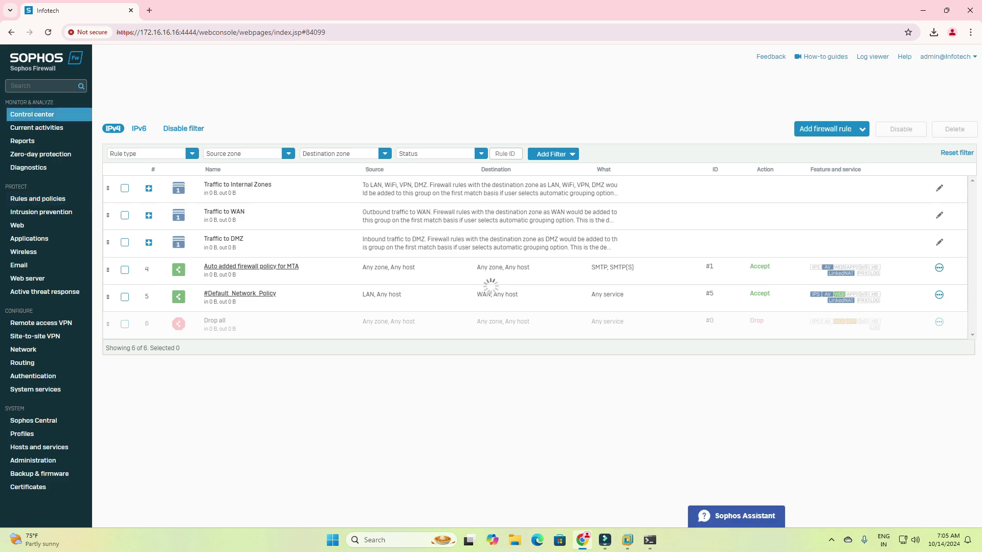